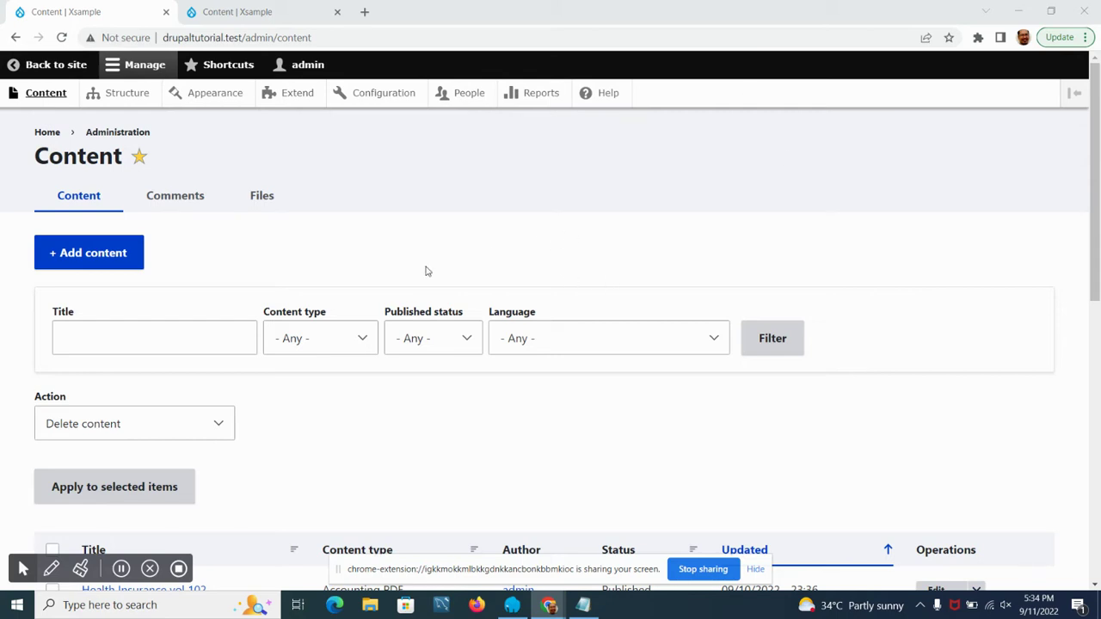
# Scroll through the new Structure tab listing Block layout, Comment types and Content types
pyautogui.scroll(-3, 303, 263)
pyautogui.scroll(3, 300, 274)
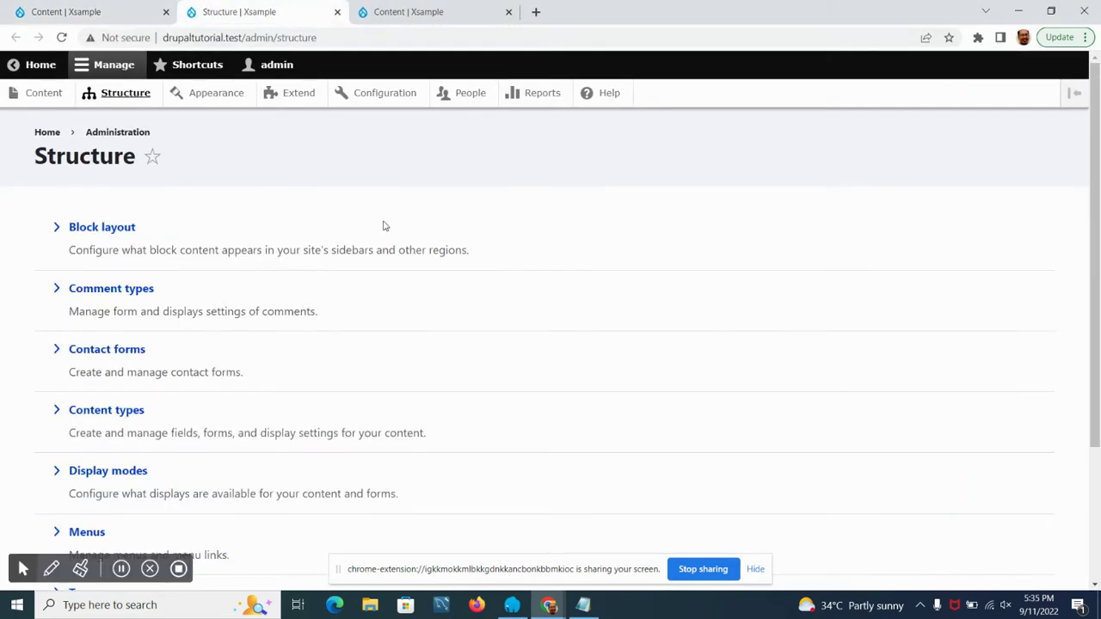
# Open the Taxonomy overview showing only the Tags vocabulary, then return to the Content list tab
pyautogui.scroll(-2, 281, 284)
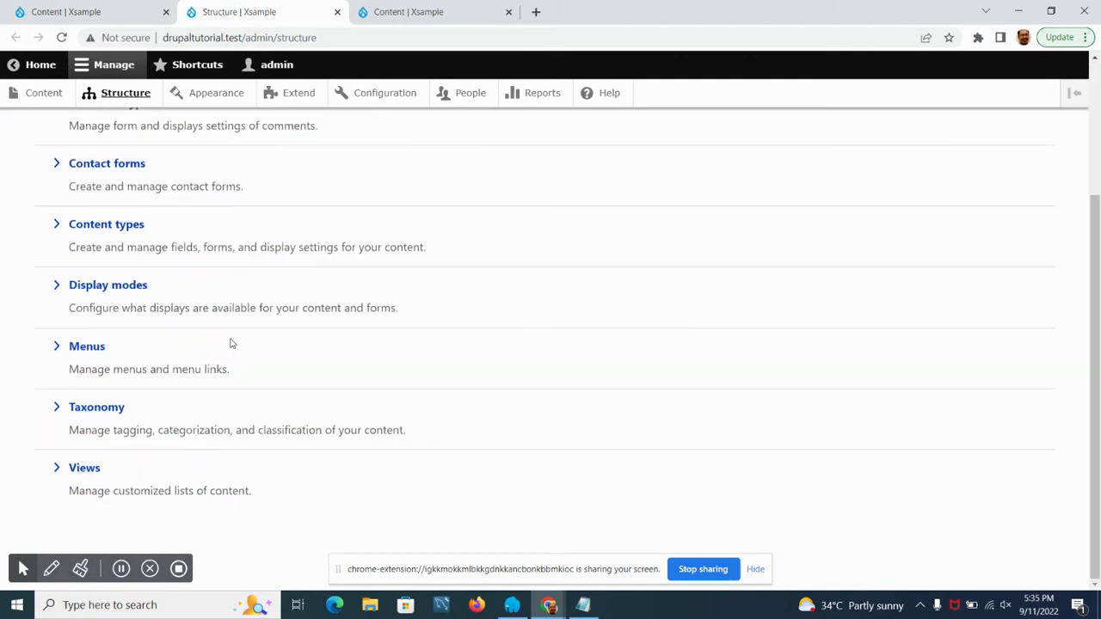
pyautogui.click(120, 412)
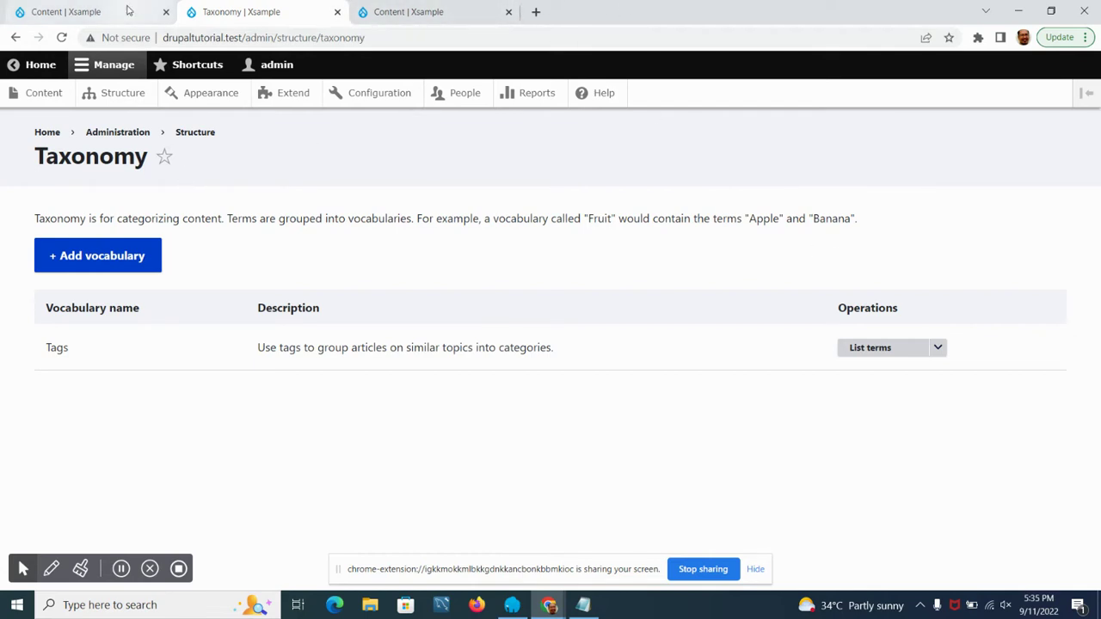
pyautogui.click(127, 11)
# Edit Car insurance vol 101 and review its Category dropdown, leaving Car Insurance selected
pyautogui.scroll(-4, 292, 254)
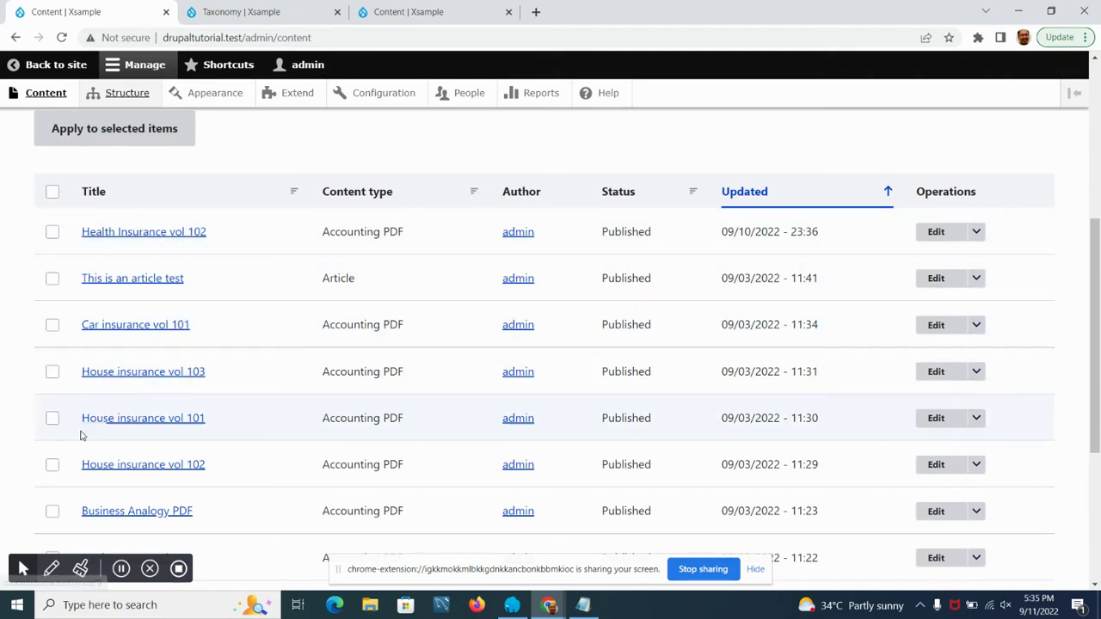
pyautogui.scroll(-3, 197, 373)
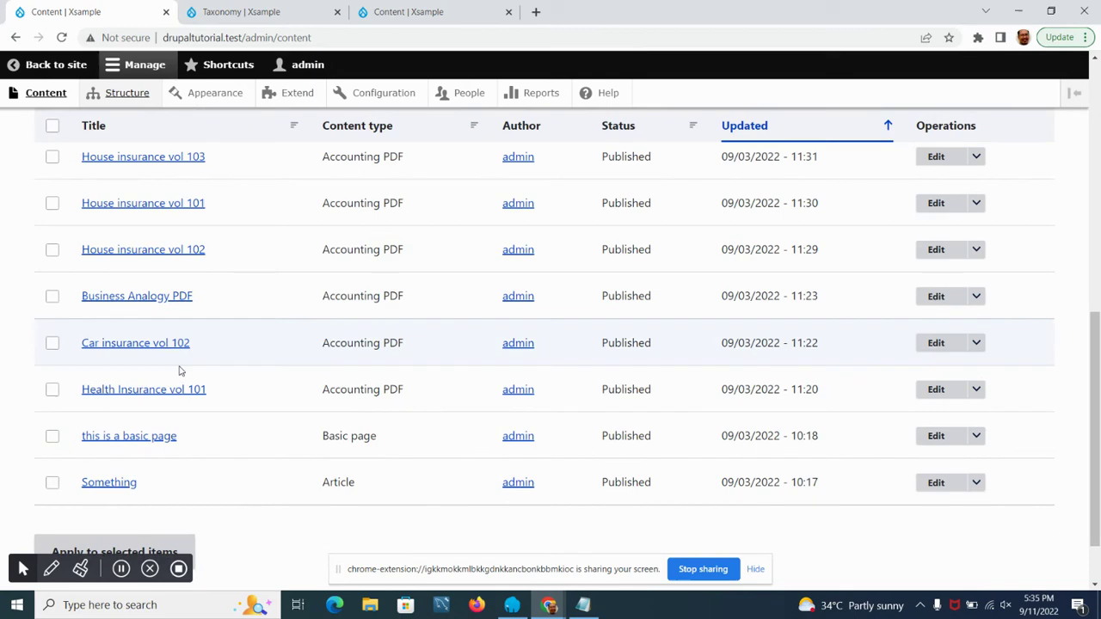
pyautogui.scroll(5, 167, 371)
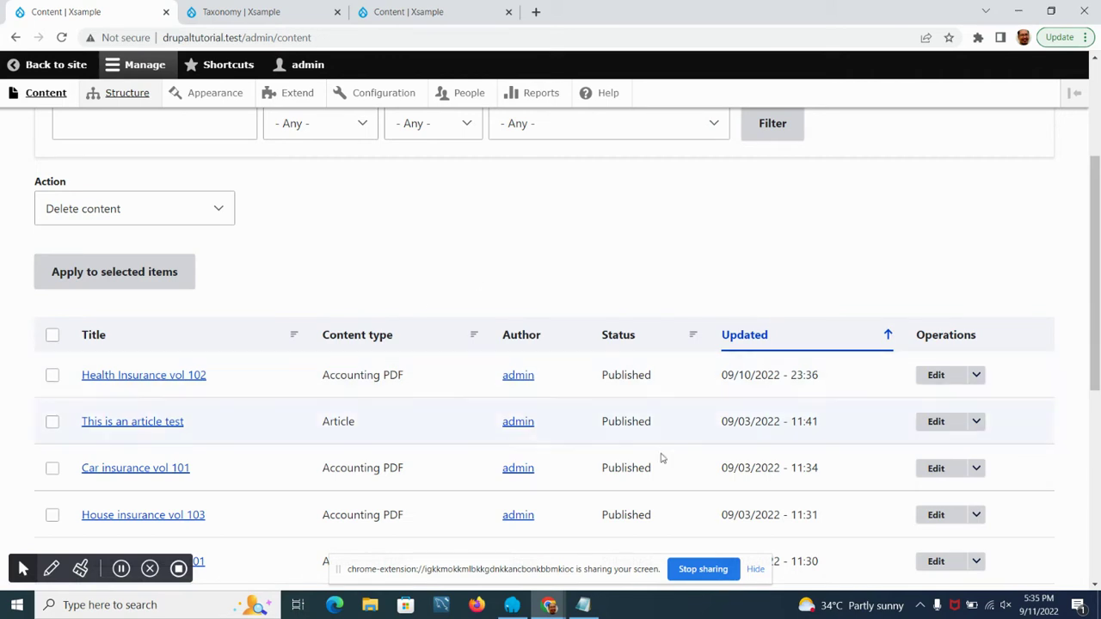
pyautogui.scroll(-1, 460, 467)
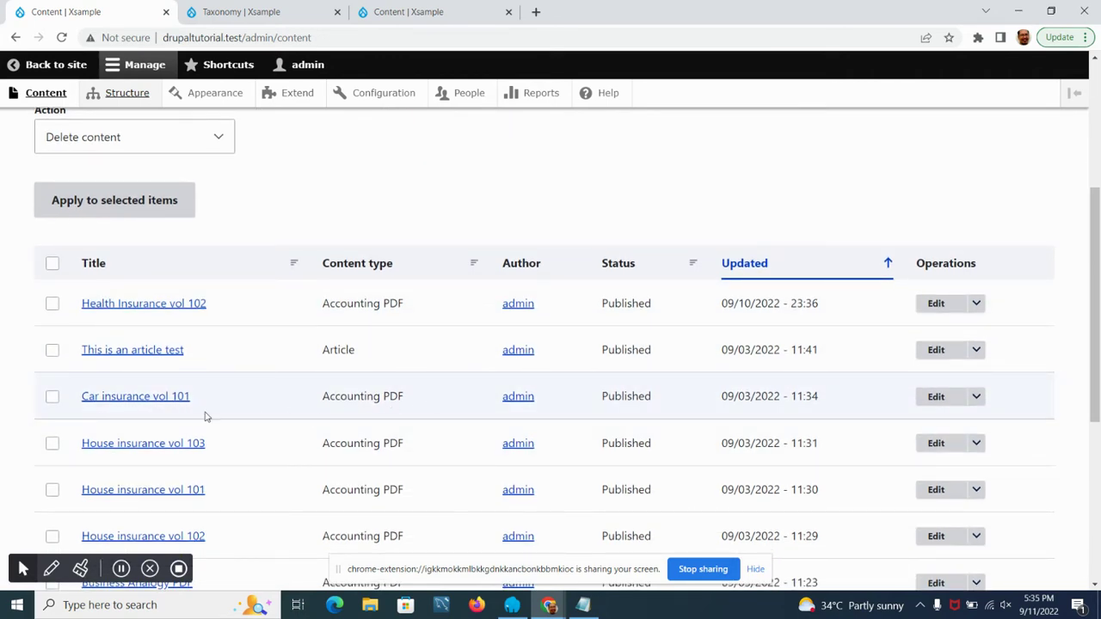
pyautogui.click(936, 398)
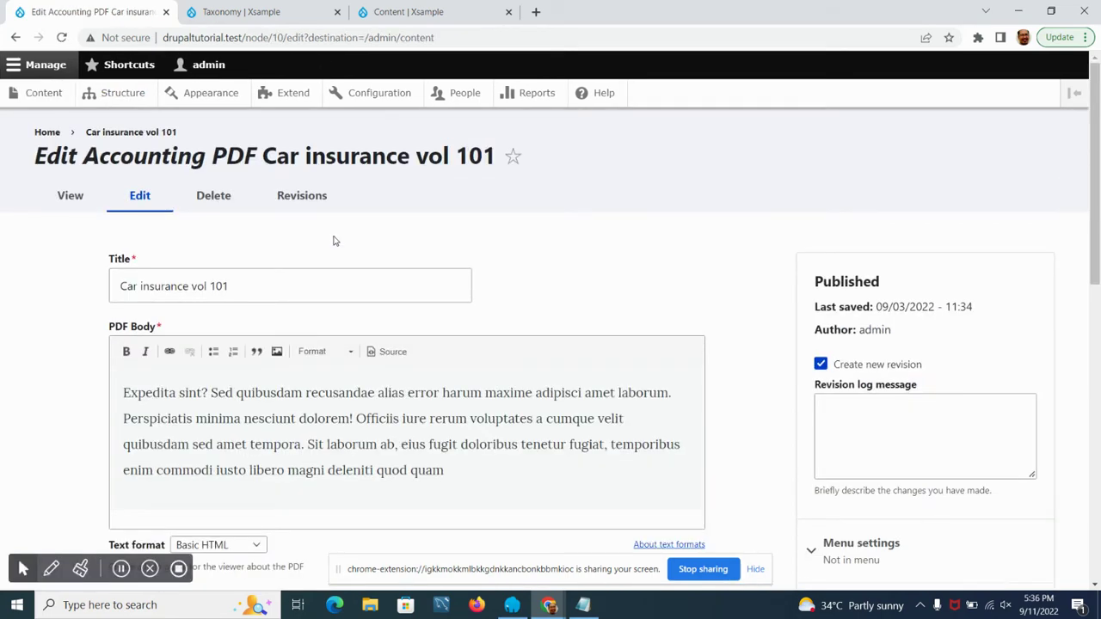
pyautogui.scroll(-10, 284, 258)
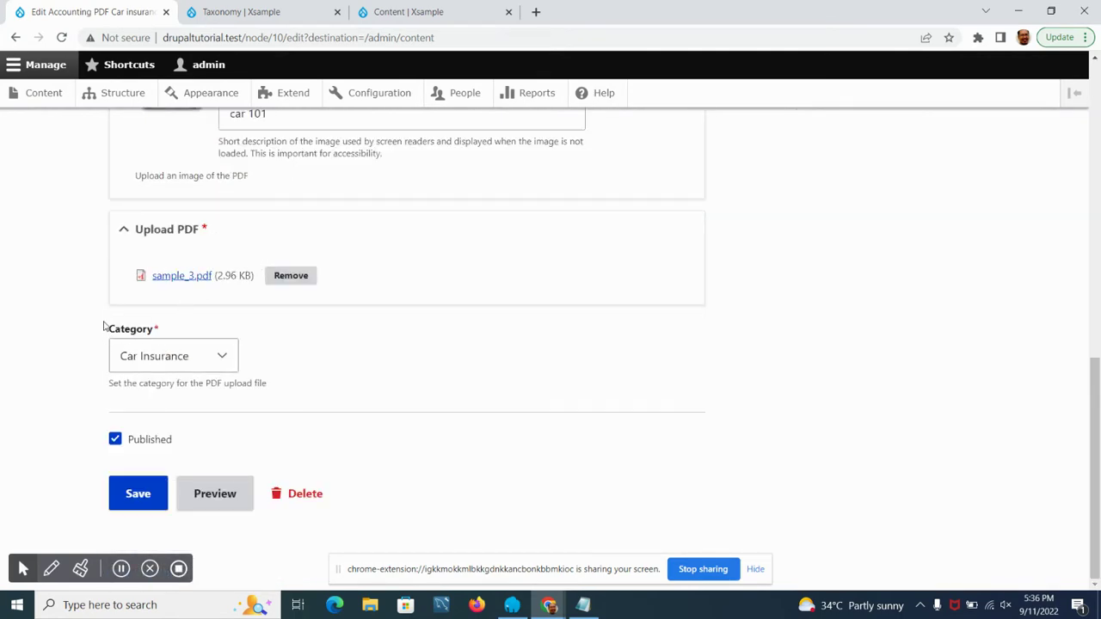
pyautogui.click(208, 359)
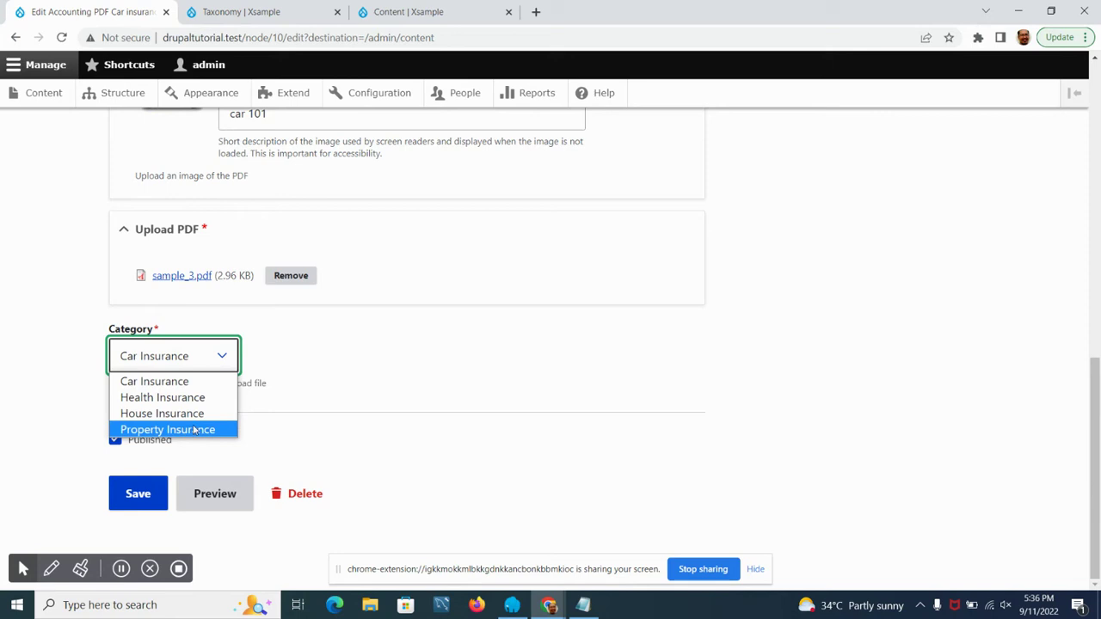
pyautogui.click(203, 382)
pyautogui.scroll(8, 293, 392)
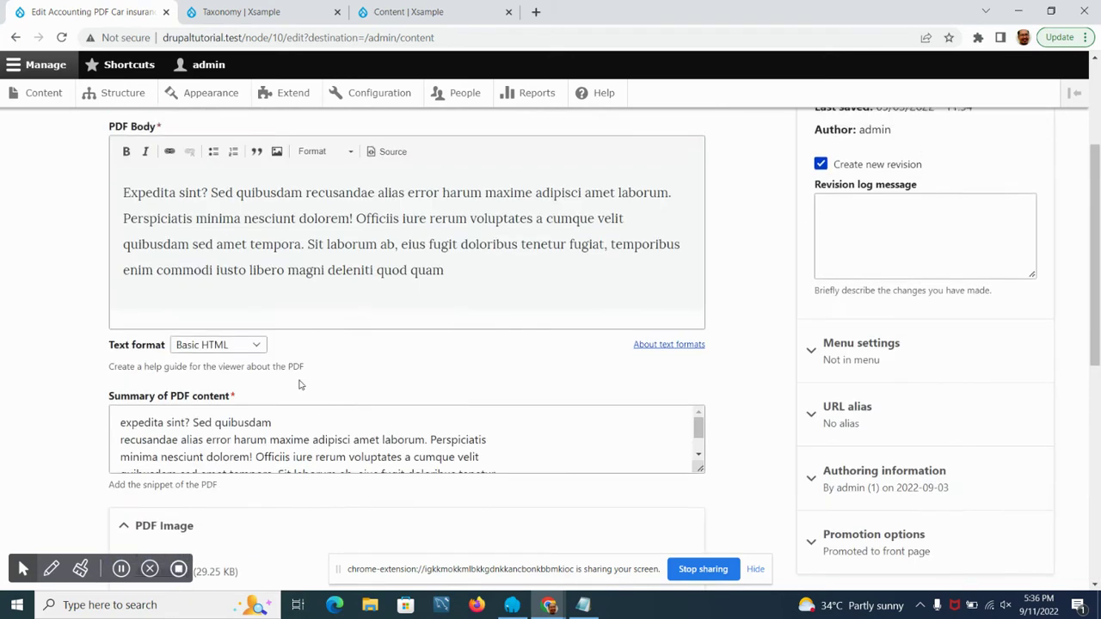
pyautogui.scroll(2, 293, 392)
pyautogui.click(404, 11)
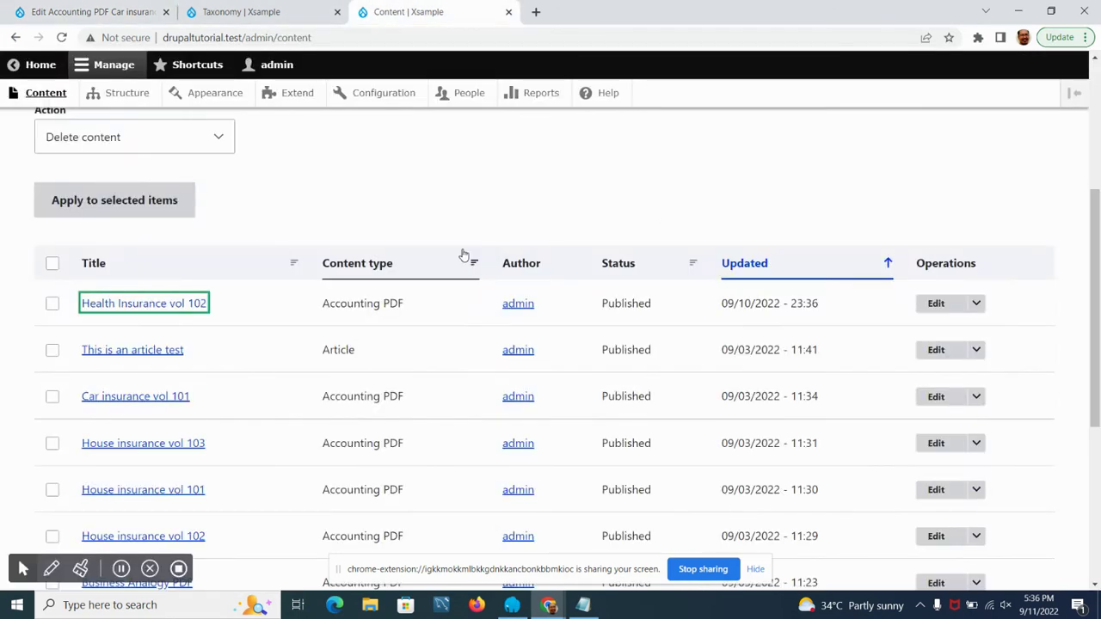
# Open the Accounting PDF Category field's storage settings via Structure, Content types and Manage fields
pyautogui.click(138, 100)
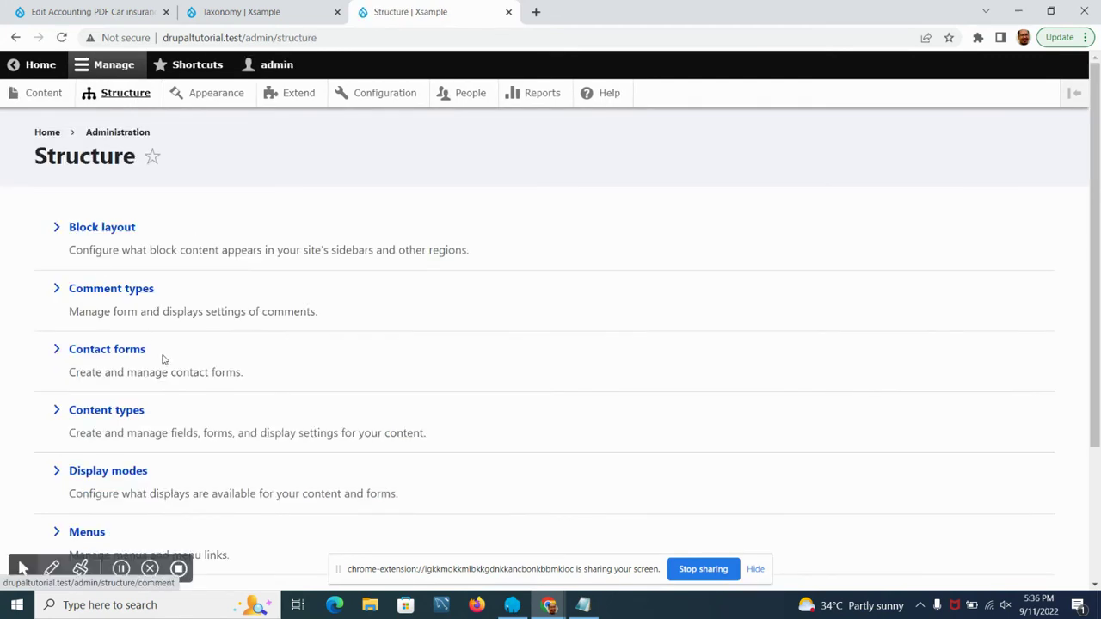
pyautogui.scroll(-1, 157, 354)
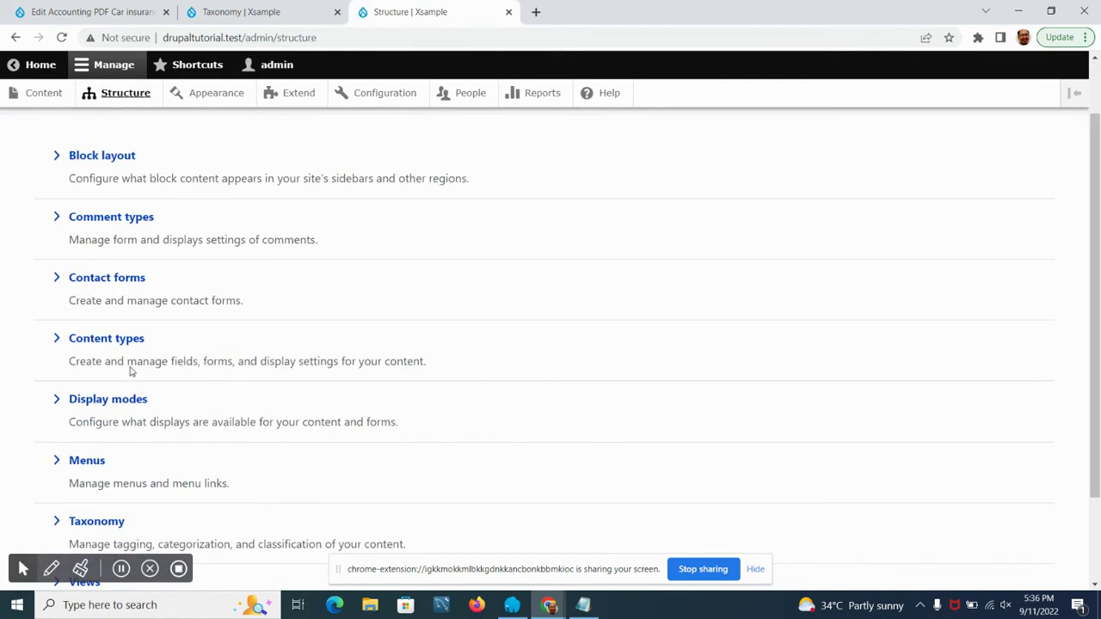
pyautogui.click(128, 342)
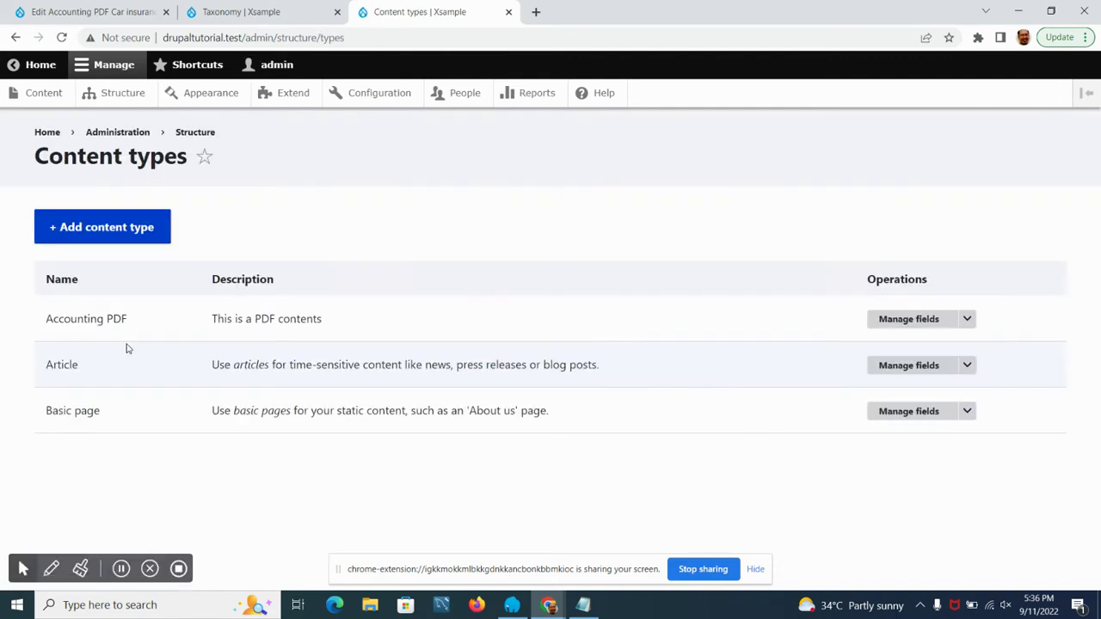
pyautogui.click(900, 320)
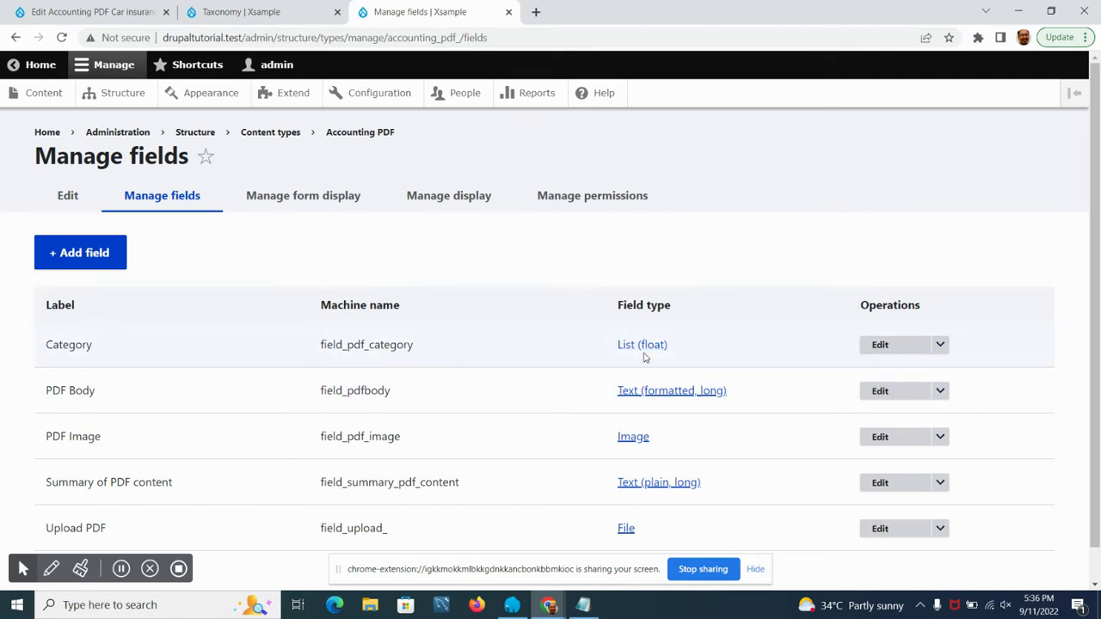
pyautogui.click(894, 350)
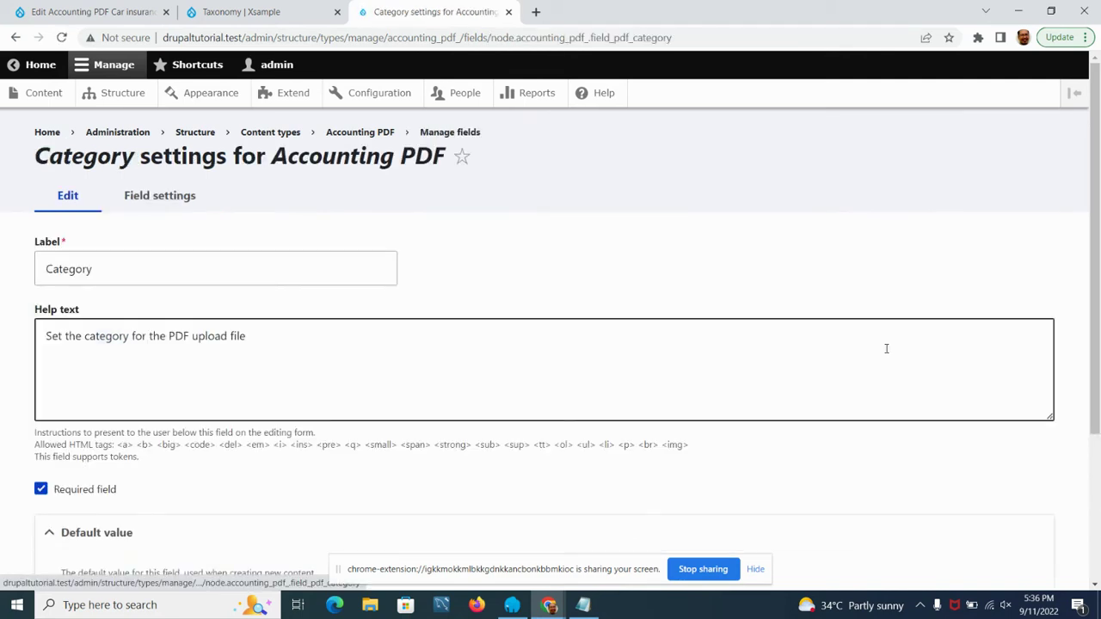
pyautogui.scroll(-3, 342, 300)
pyautogui.scroll(2, 180, 297)
pyautogui.scroll(1, 173, 303)
pyautogui.click(186, 197)
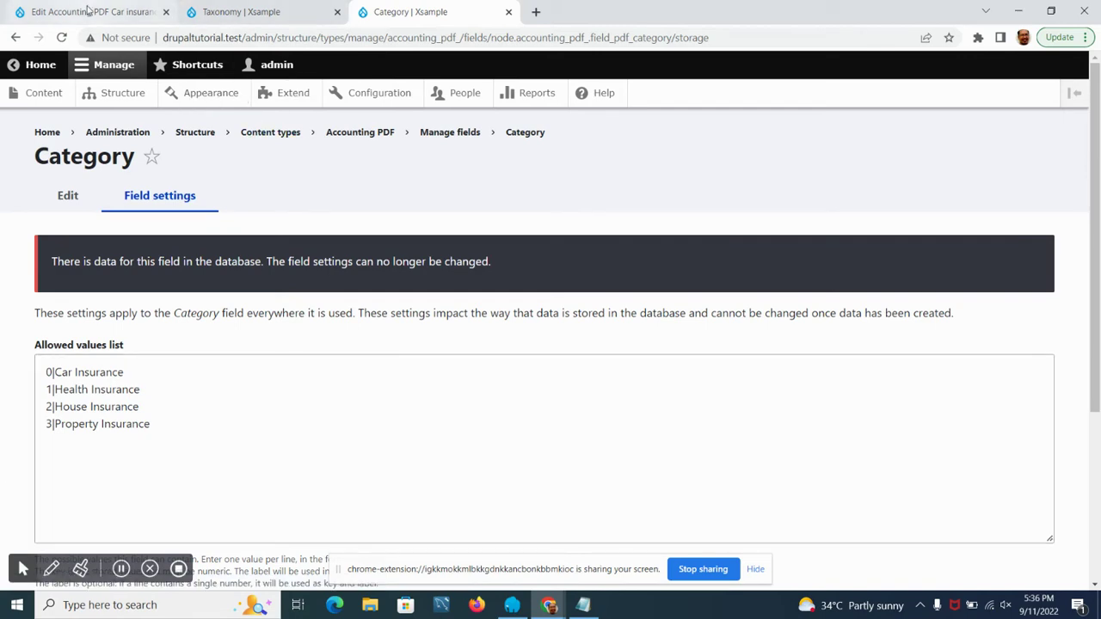
# Check the Category choices on the Car insurance vol 101 edit form
pyautogui.click(86, 12)
pyautogui.scroll(-7, 9, 327)
pyautogui.scroll(-2, 11, 322)
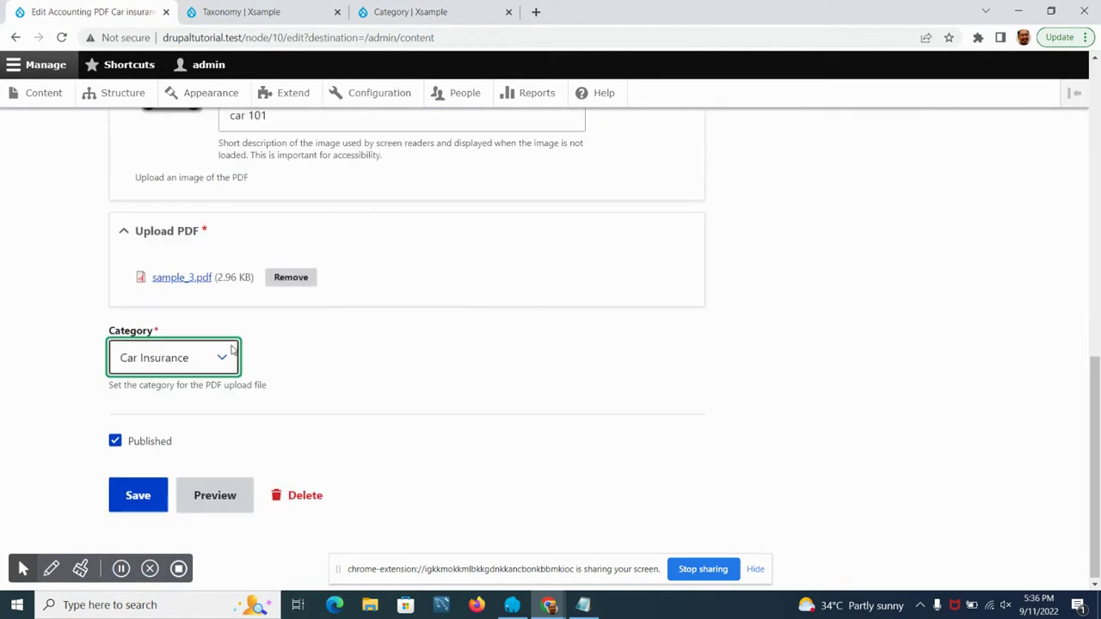
pyautogui.click(215, 359)
# Review the Category field's four locked insurance allowed values, then go to the Taxonomy tab
pyautogui.click(472, 7)
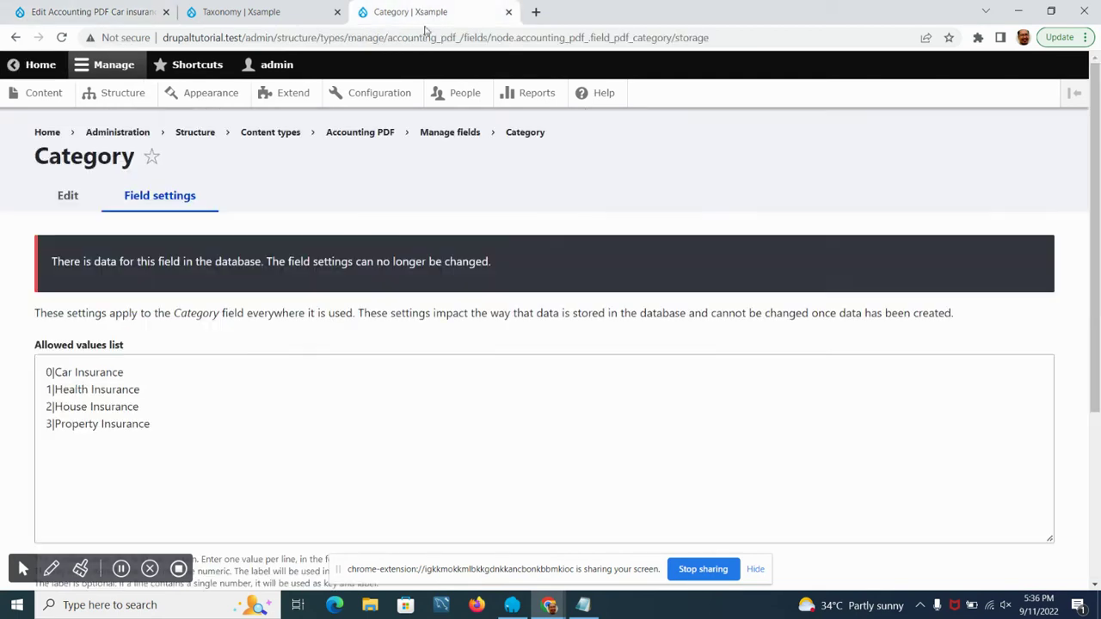
pyautogui.scroll(-2, 3, 408)
pyautogui.scroll(1, 2, 409)
pyautogui.scroll(1, 2, 408)
pyautogui.click(311, 468)
pyautogui.click(90, 331)
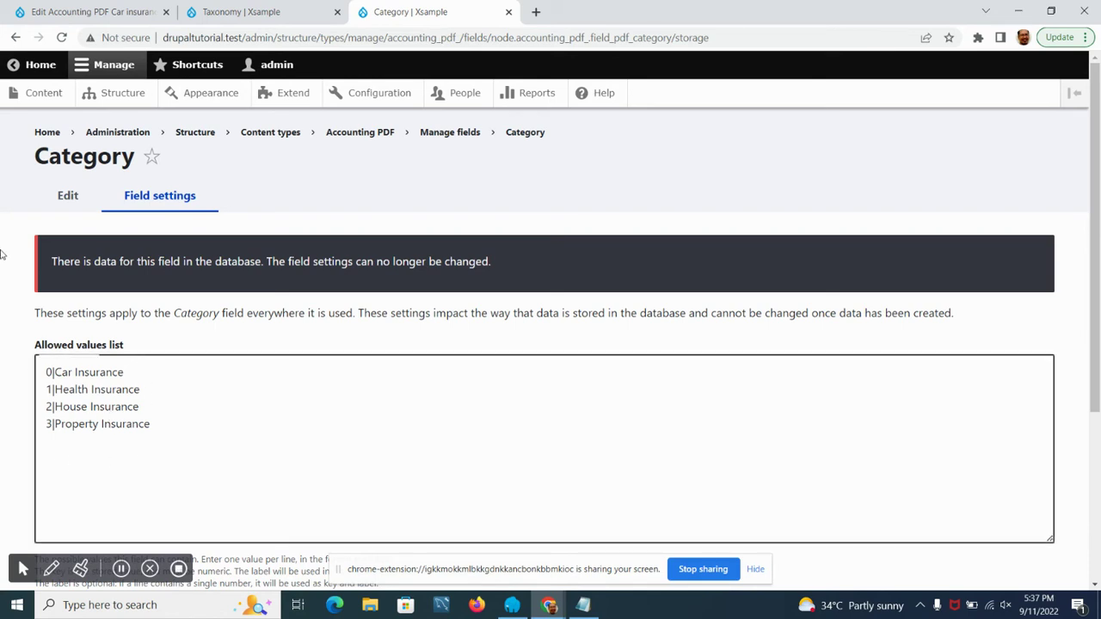
pyautogui.click(369, 107)
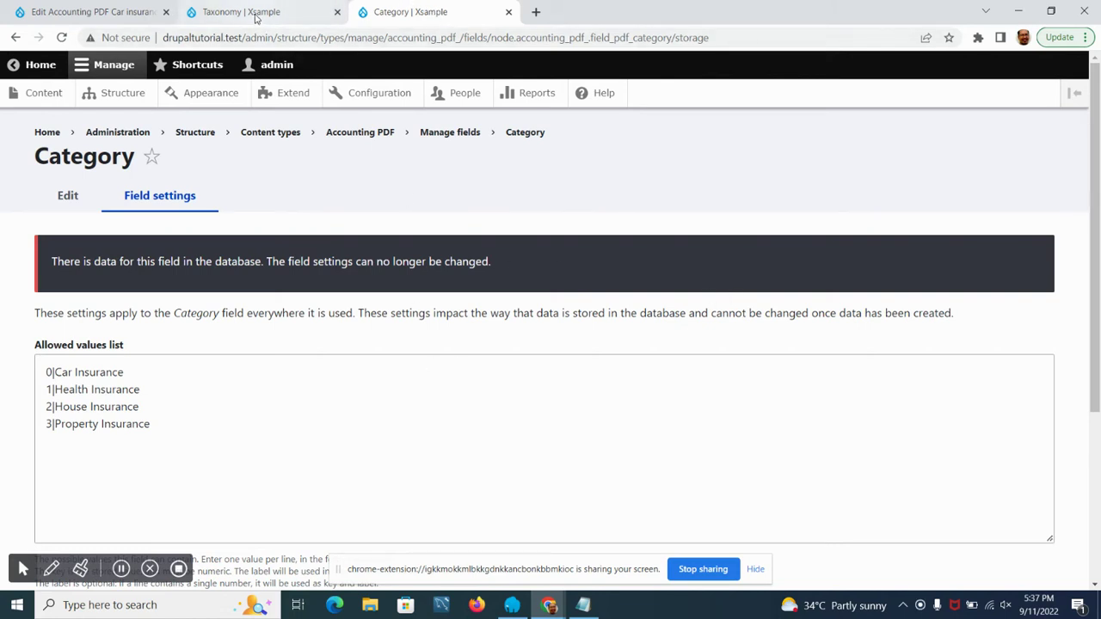
pyautogui.moveTo(258, 17)
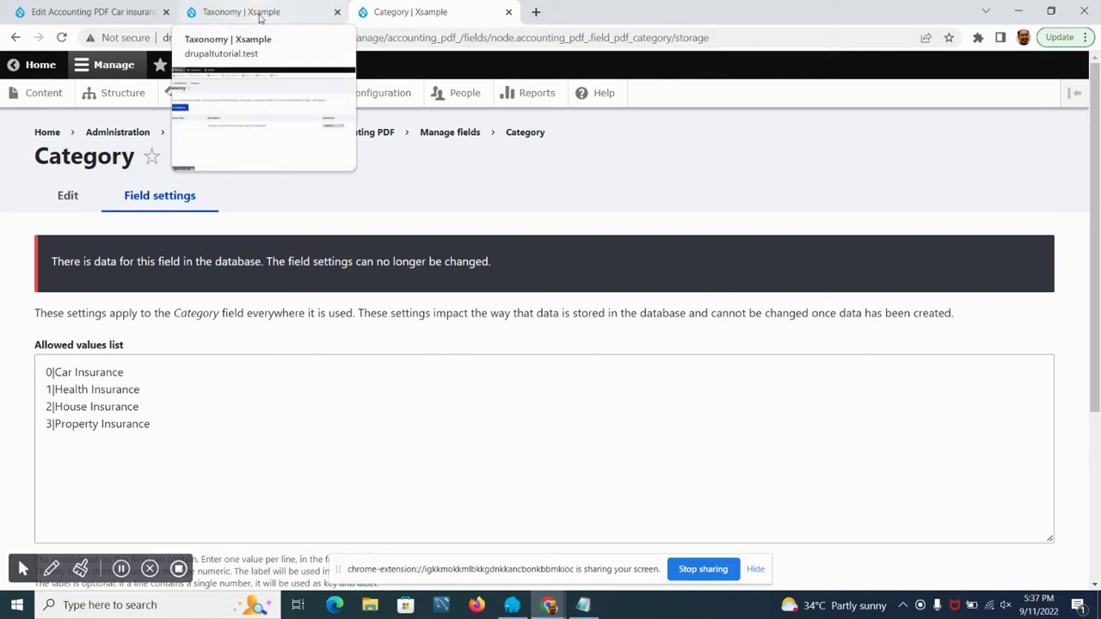
pyautogui.click(260, 17)
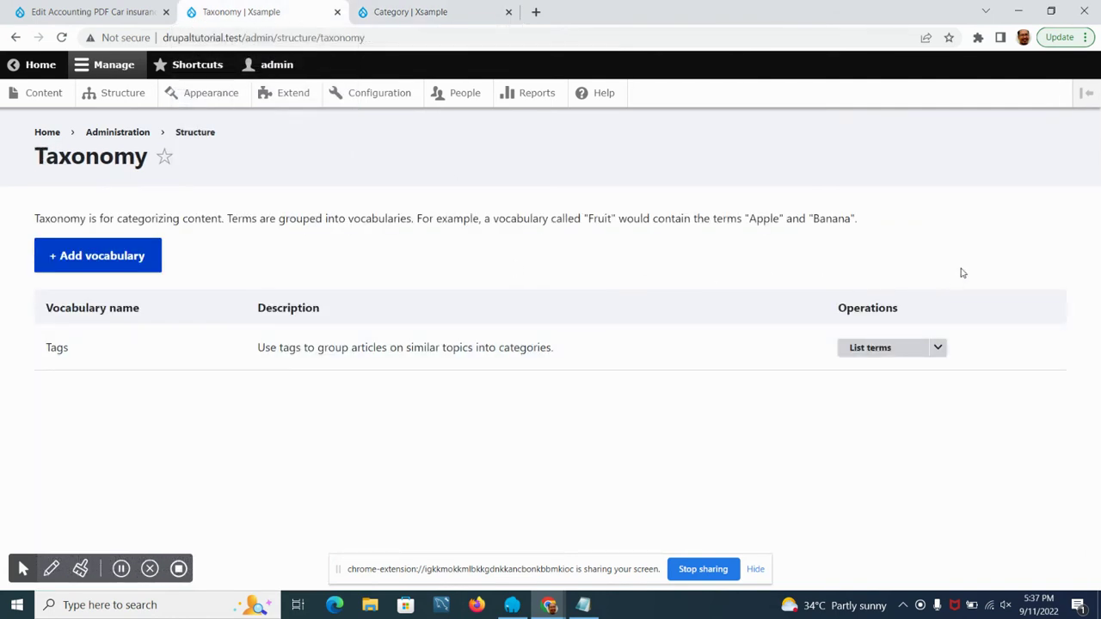
# Create a vocabulary named 'Category' with description 'Accounting PDF Categories' and save it
pyautogui.click(97, 258)
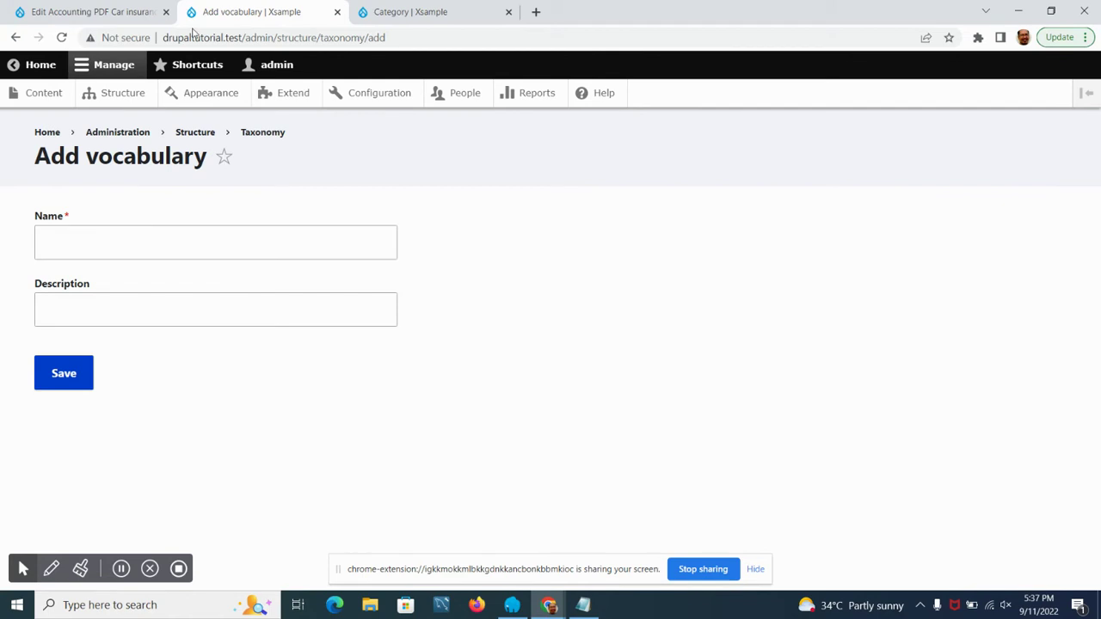
pyautogui.click(98, 245)
pyautogui.write('C')
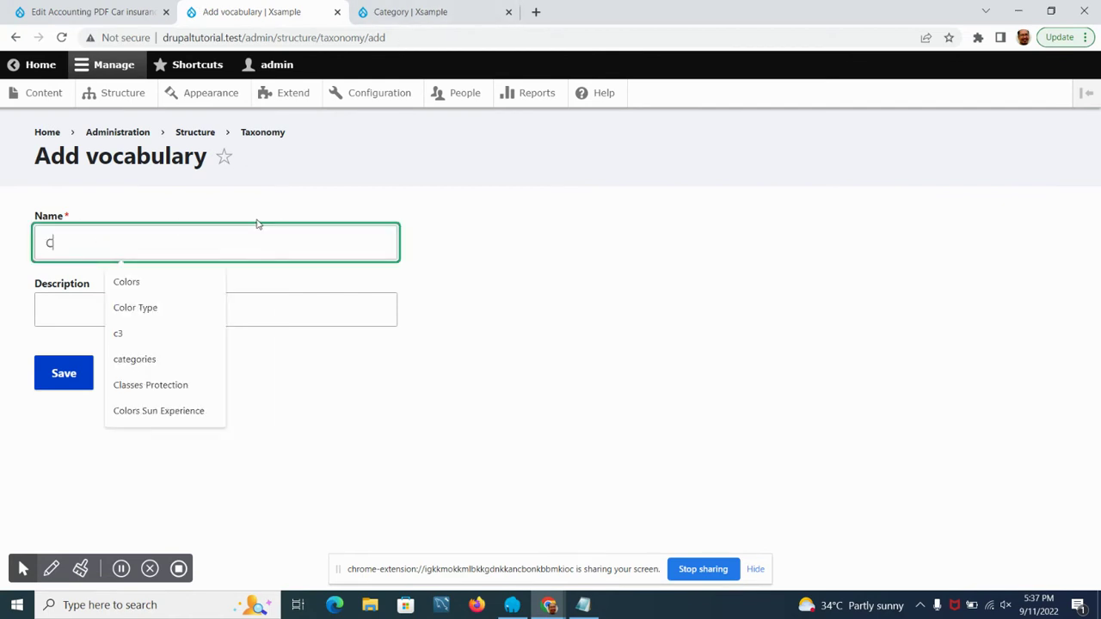
pyautogui.write('ategory')
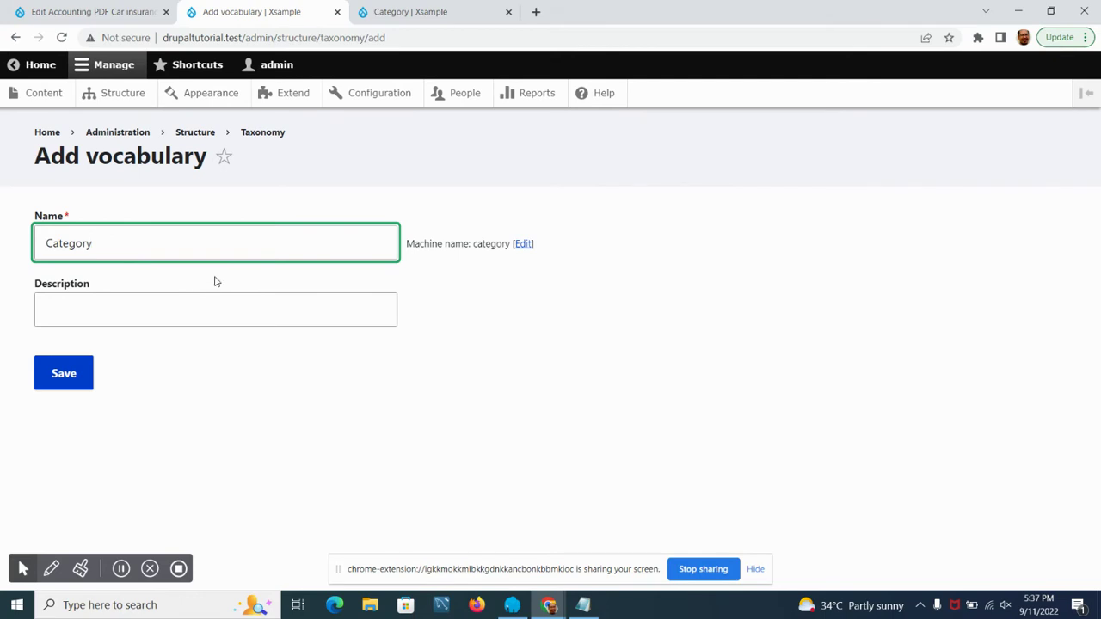
pyautogui.click(149, 313)
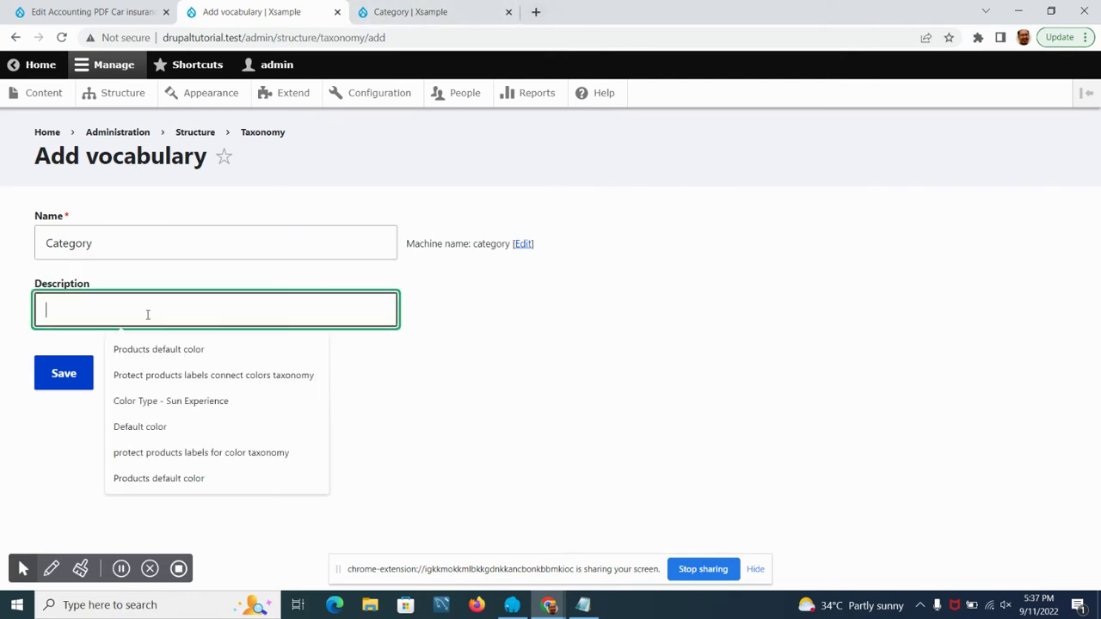
pyautogui.write('PDF Ca')
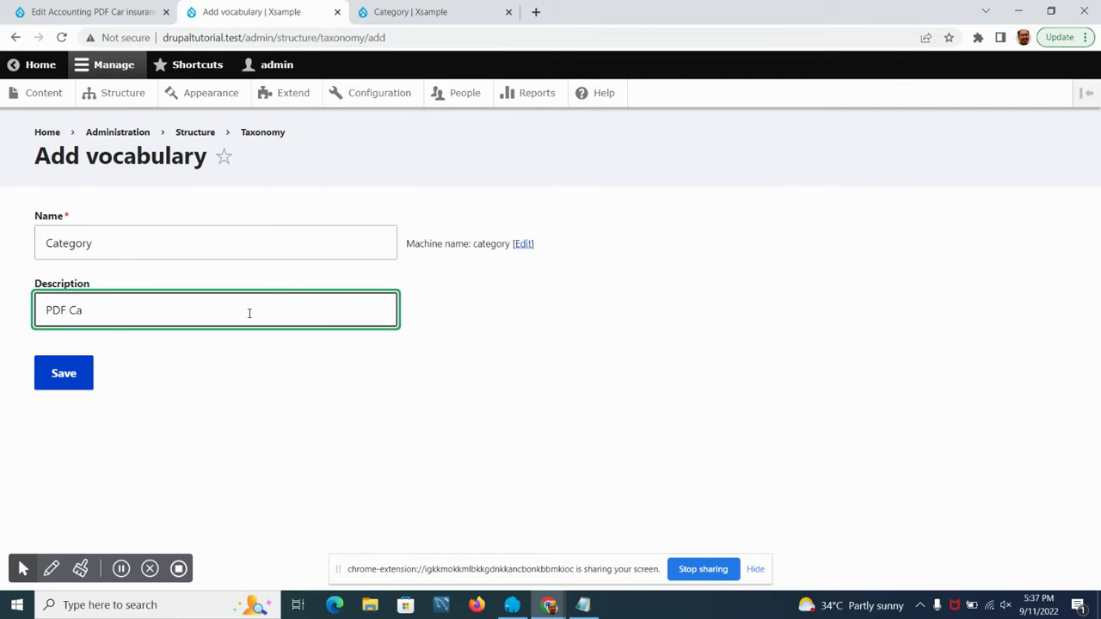
pyautogui.press('BackSpace')
pyautogui.press('BackSpace')
pyautogui.press('BackSpace')
pyautogui.press('BackSpace')
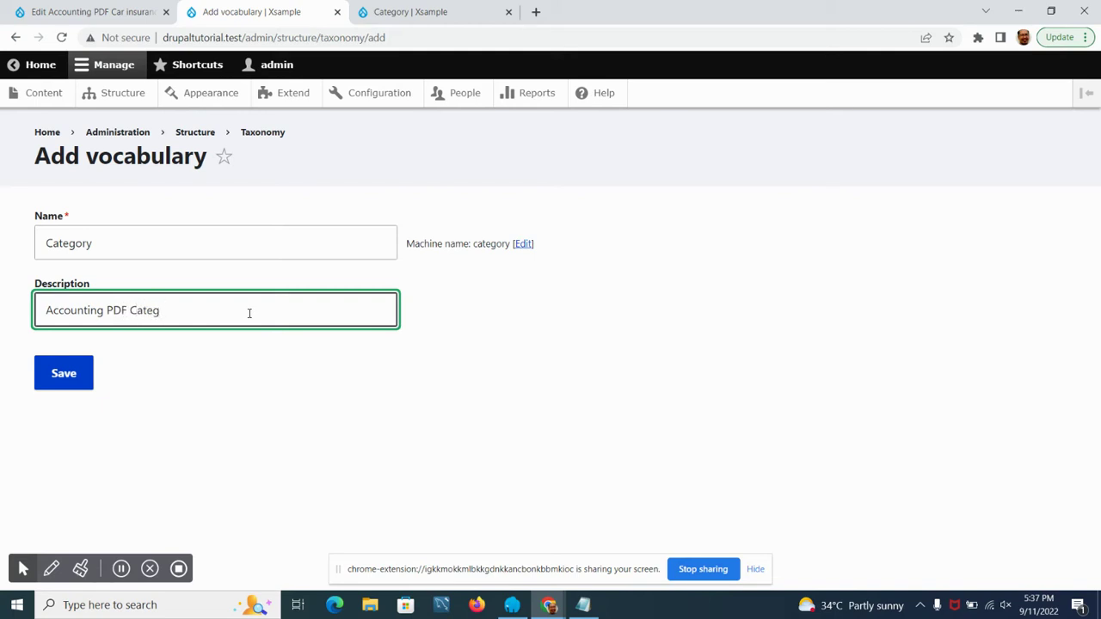
pyautogui.click(68, 379)
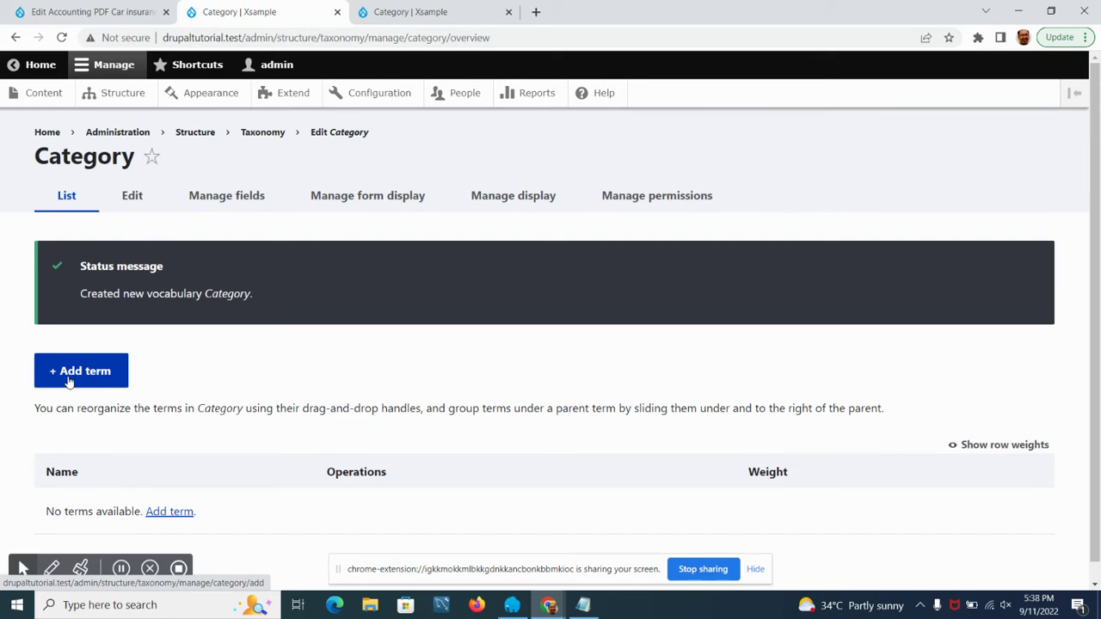
# Add the Car Insurance term, copying its name and description from the field's allowed values
pyautogui.scroll(-1, 171, 354)
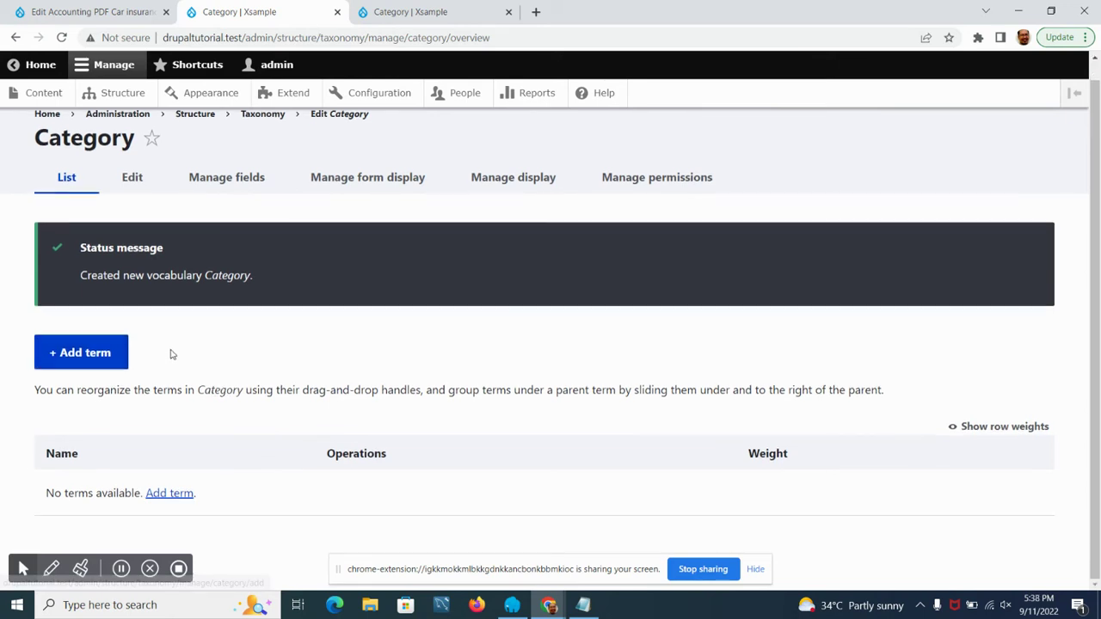
pyautogui.click(101, 360)
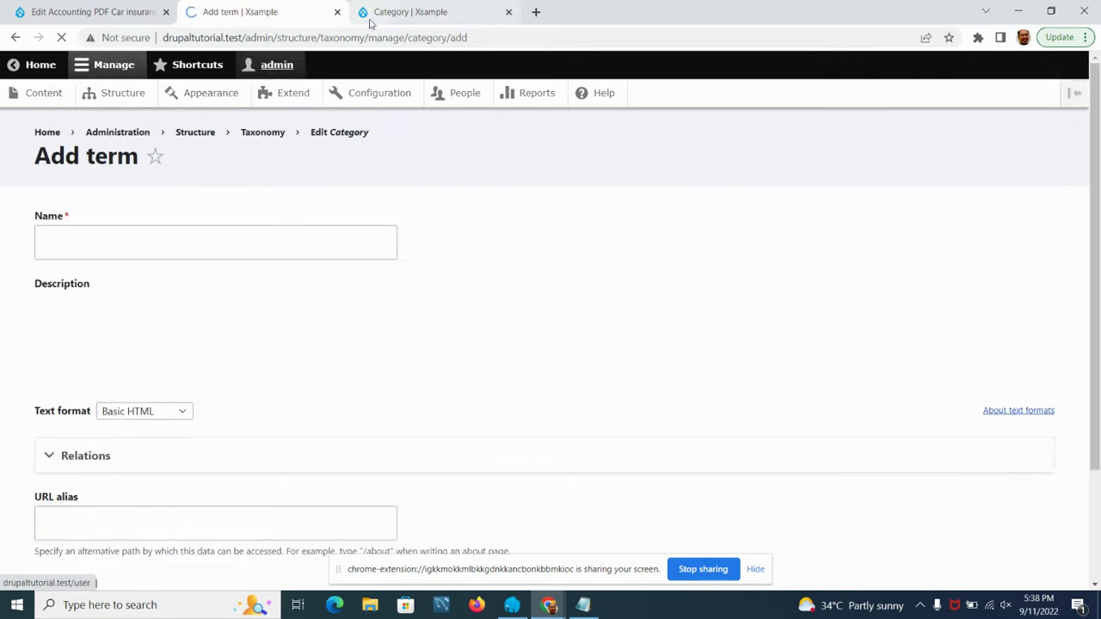
pyautogui.click(401, 10)
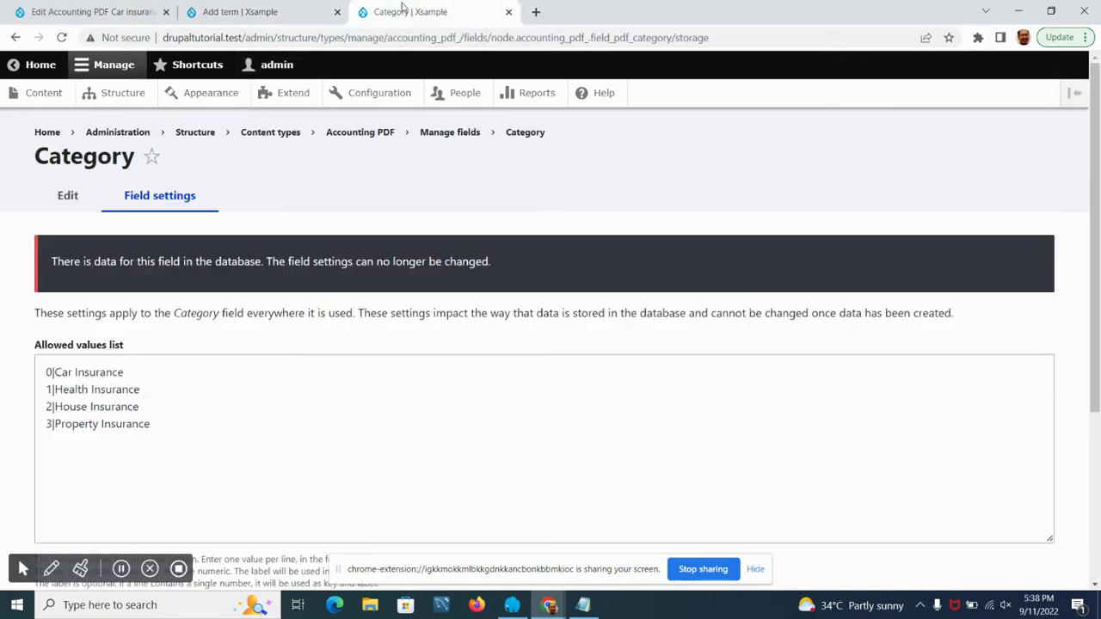
pyautogui.click(96, 365)
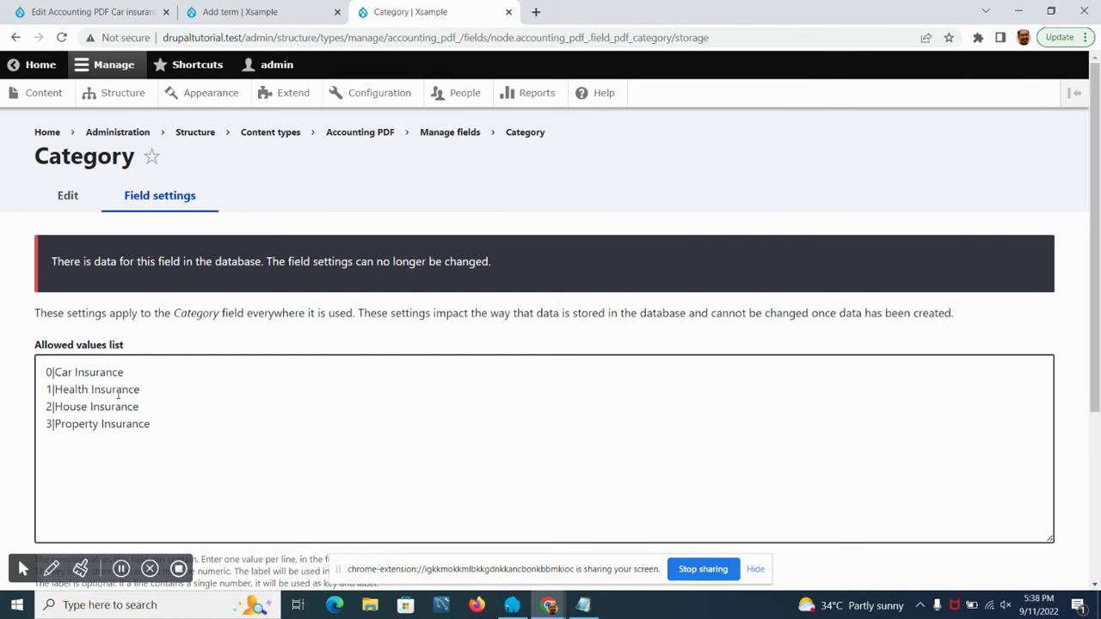
pyautogui.moveTo(57, 371); pyautogui.dragTo(136, 368)
pyautogui.hotkey('ctrl', 'c')
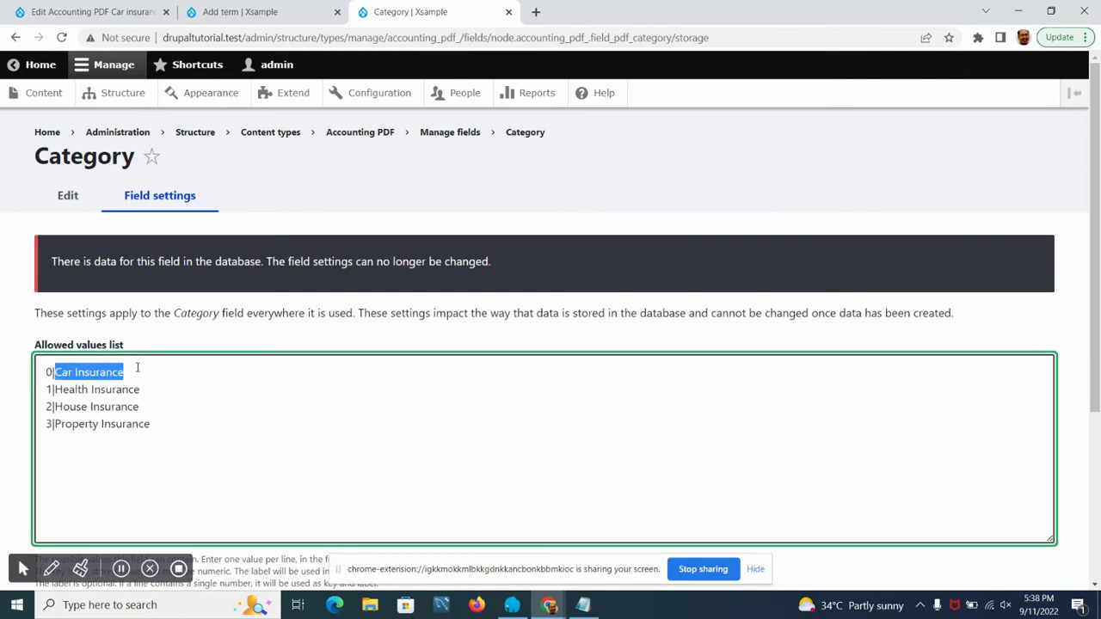
pyautogui.click(241, 12)
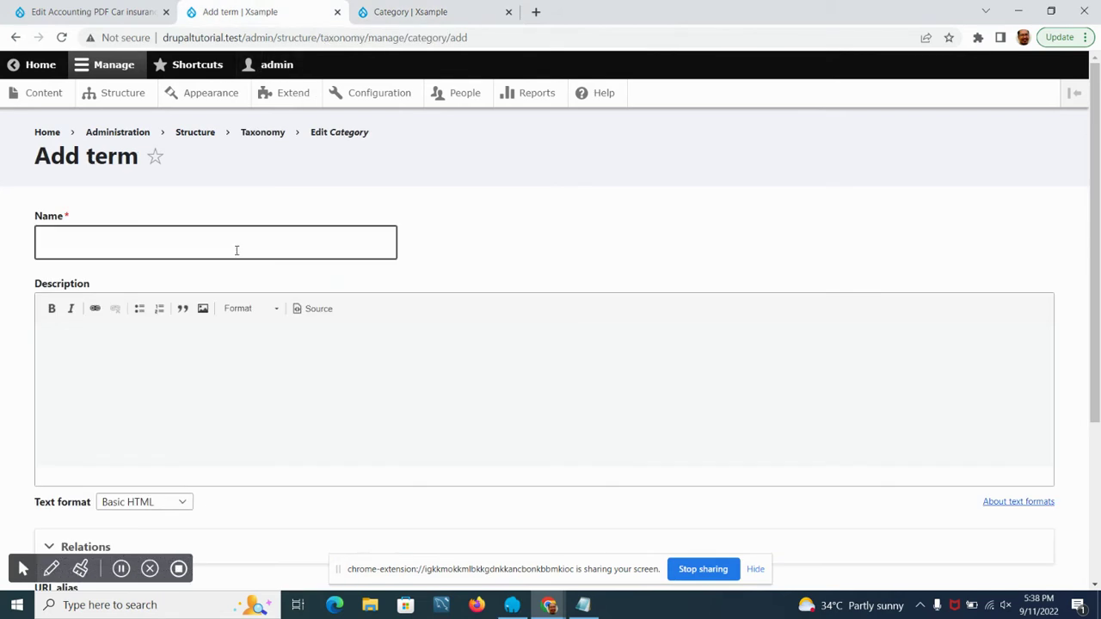
pyautogui.click(182, 239)
pyautogui.hotkey('ctrl', 'v')
pyautogui.click(106, 347)
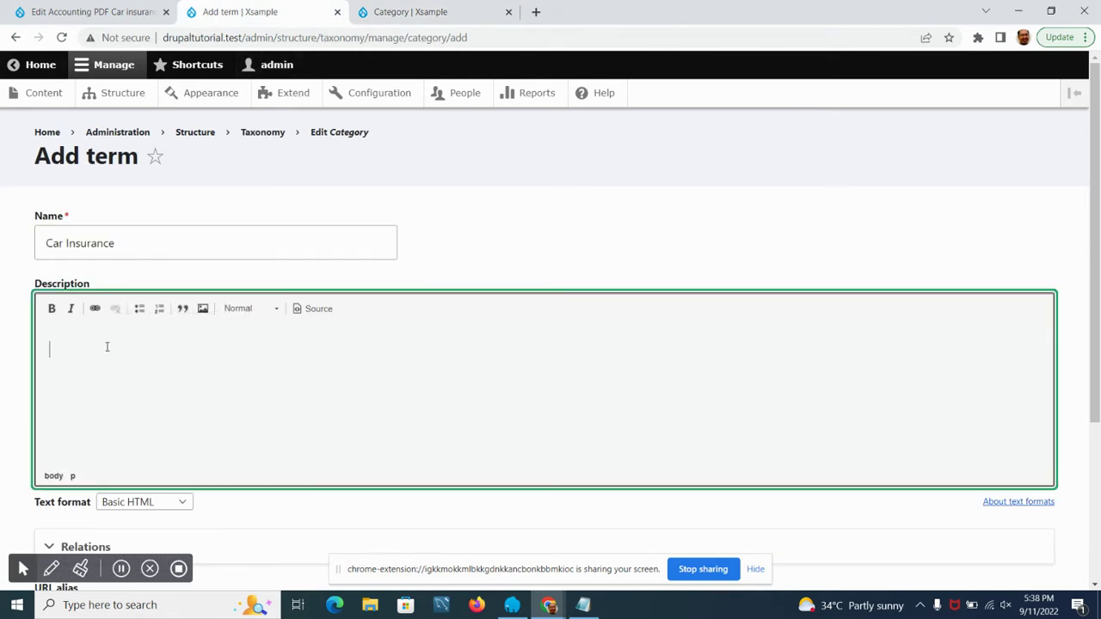
pyautogui.hotkey('ctrl', 'v')
pyautogui.scroll(-3, 108, 342)
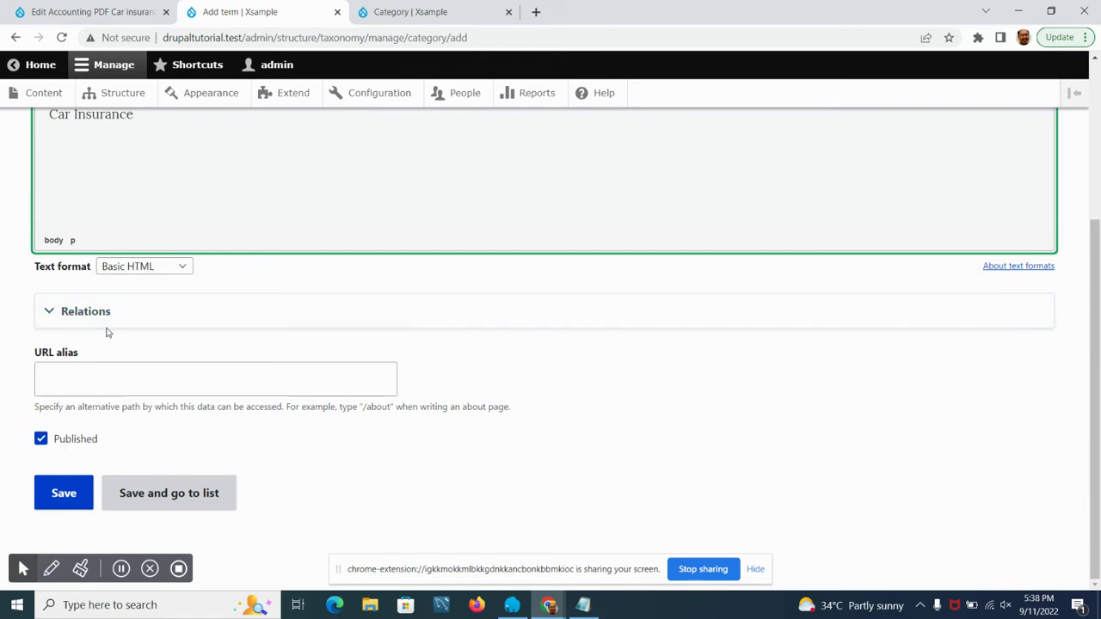
pyautogui.click(86, 312)
pyautogui.scroll(-3, 243, 307)
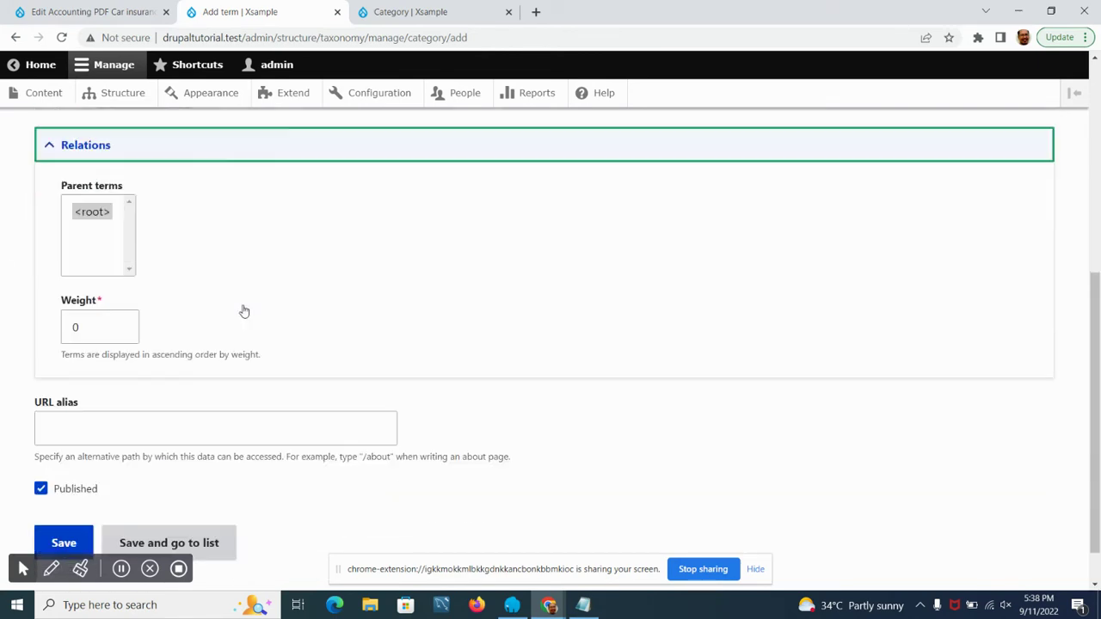
pyautogui.scroll(1, 70, 328)
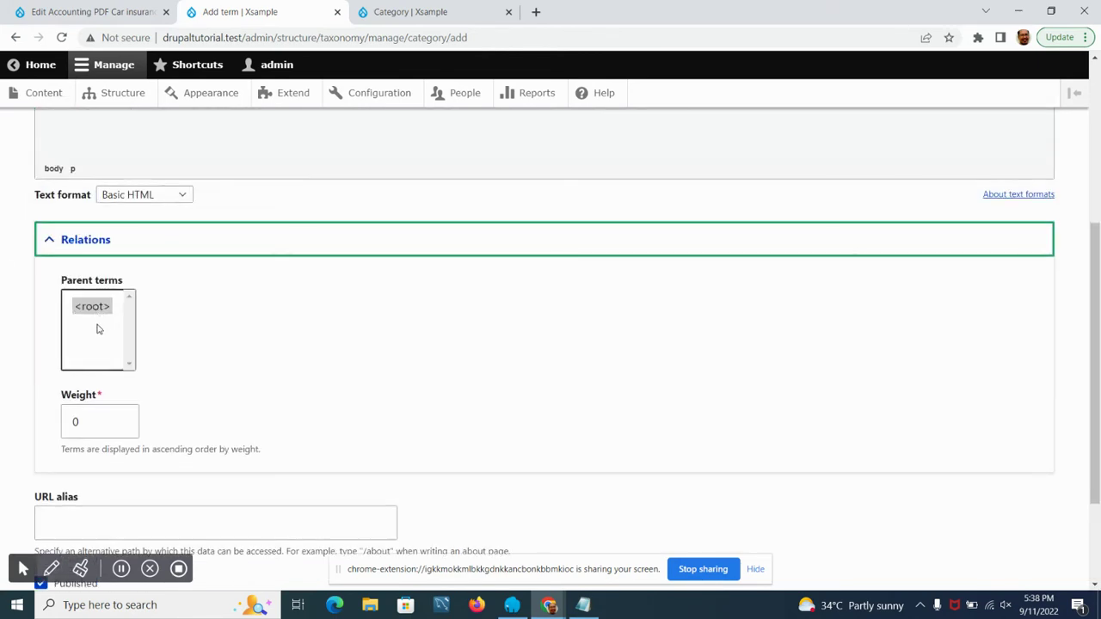
pyautogui.scroll(-1, 162, 359)
pyautogui.click(65, 495)
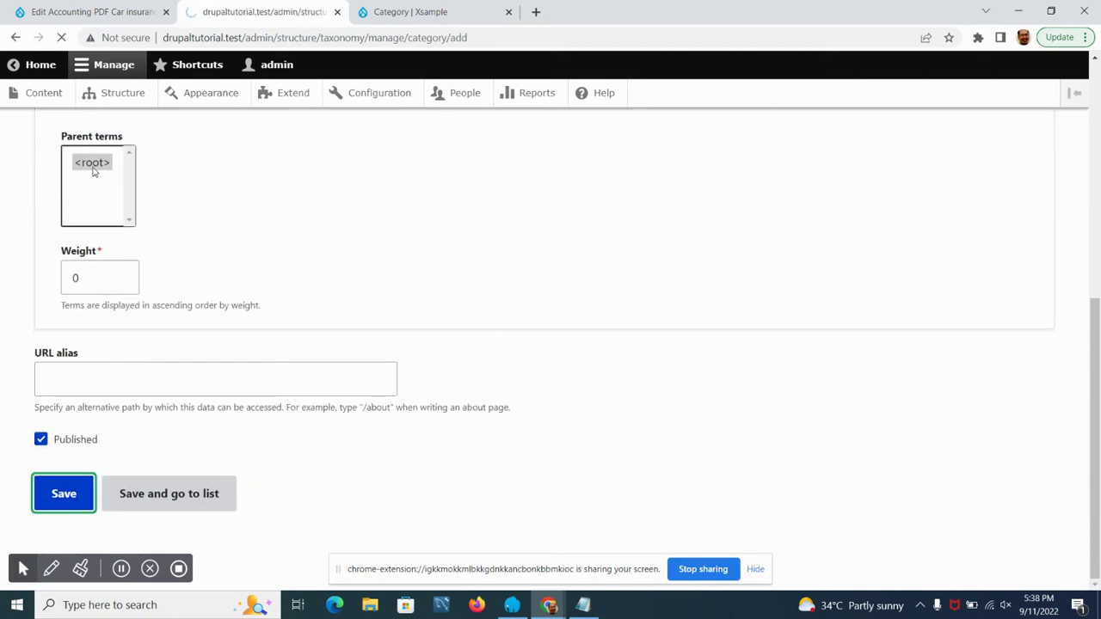
# Add the Health Insurance term with Health Insurance as its description
pyautogui.scroll(-3, 121, 355)
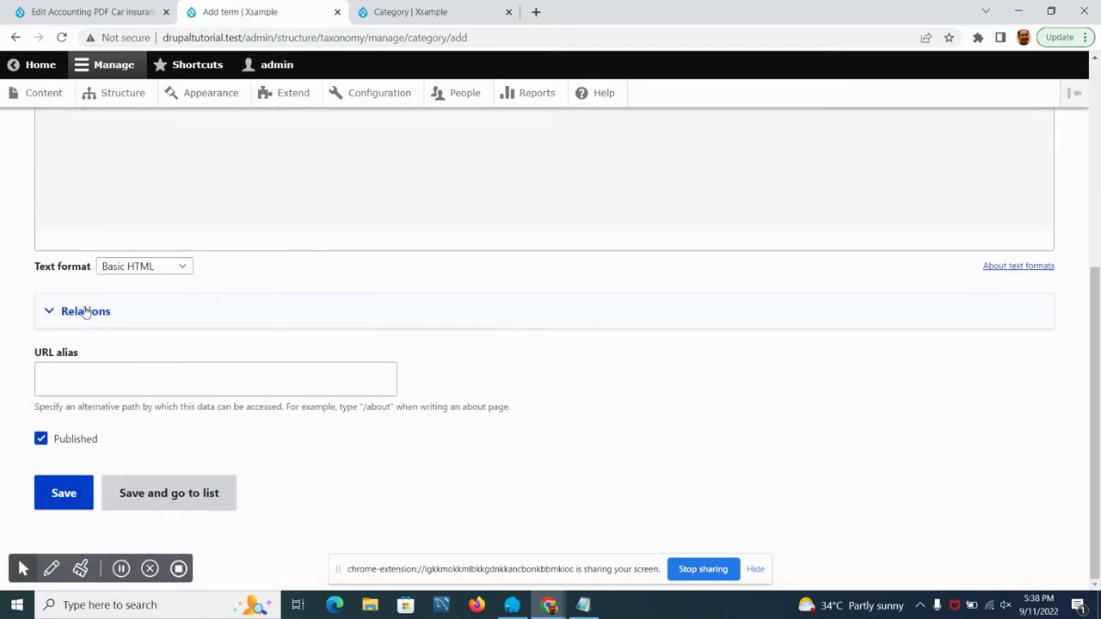
pyautogui.click(86, 311)
pyautogui.scroll(5, 106, 413)
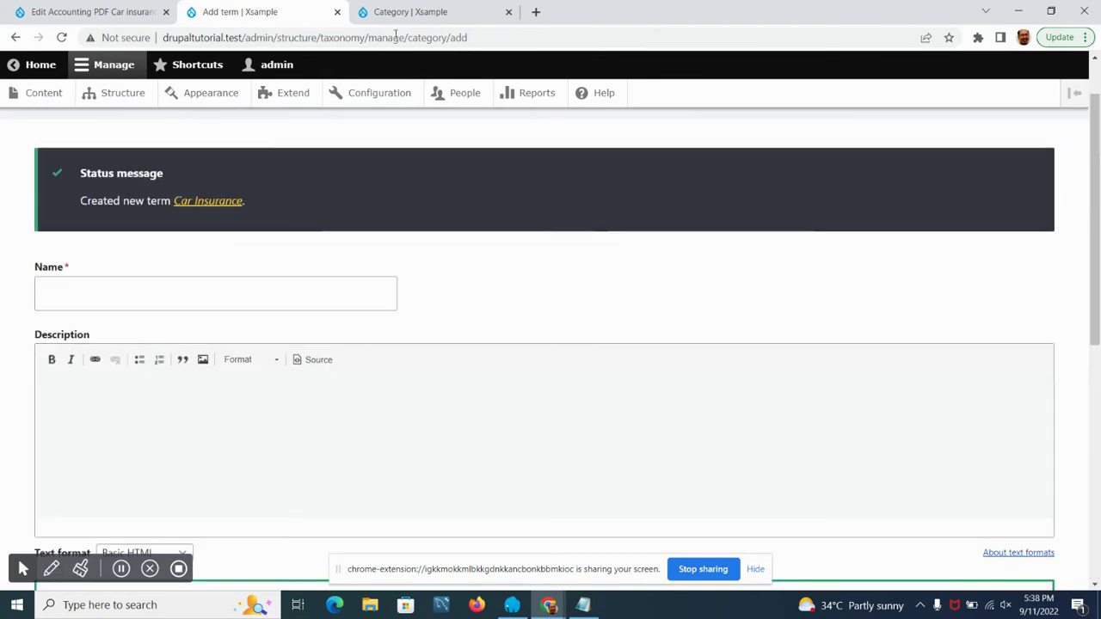
pyautogui.click(410, 12)
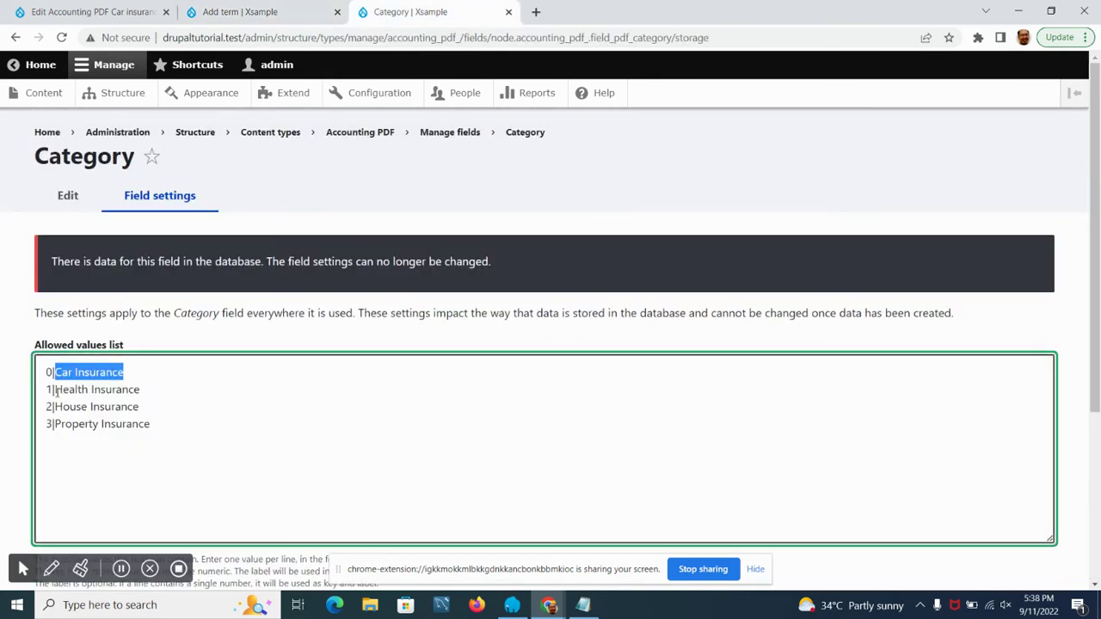
pyautogui.moveTo(56, 390); pyautogui.dragTo(157, 390)
pyautogui.hotkey('ctrl', 'c')
pyautogui.click(275, 17)
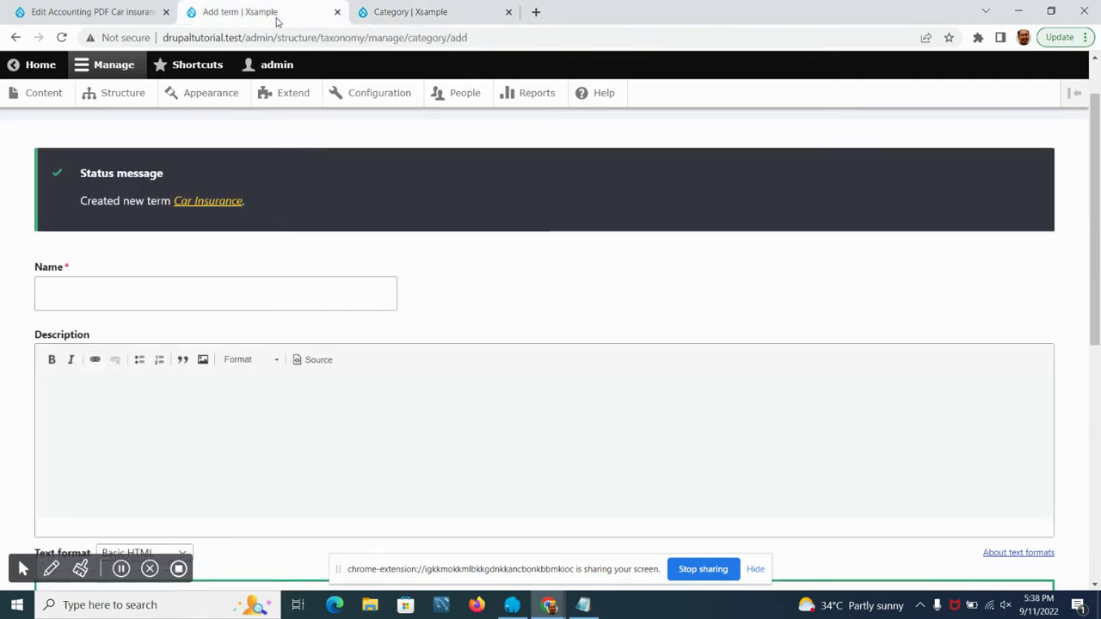
pyautogui.click(140, 298)
pyautogui.hotkey('ctrl', 'v')
pyautogui.click(80, 414)
pyautogui.hotkey('ctrl', 'v')
pyautogui.scroll(-4, 82, 413)
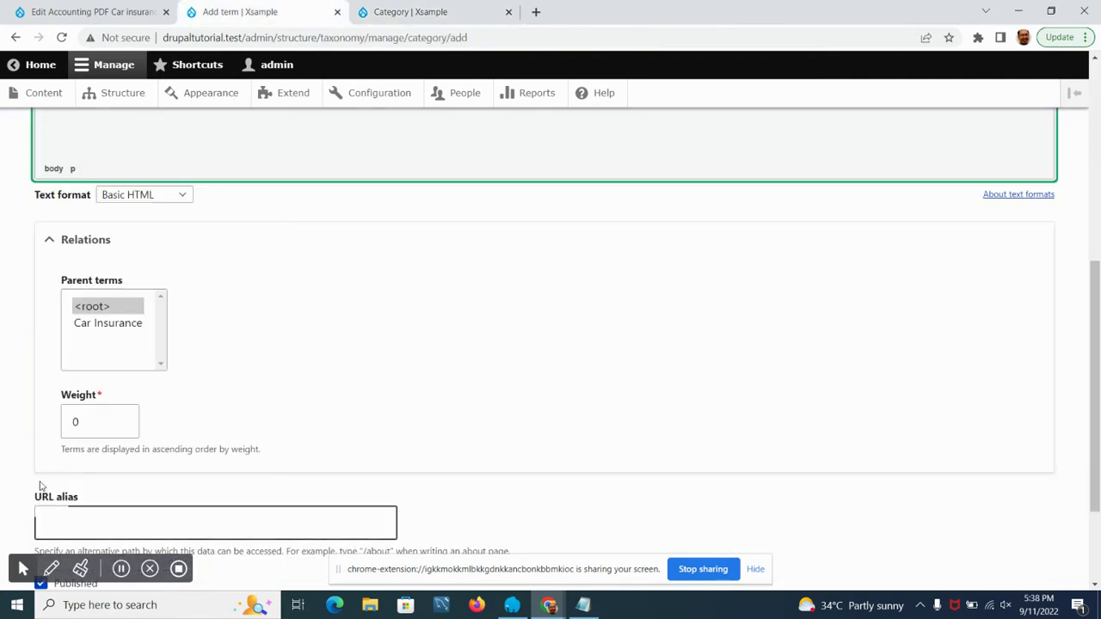
pyautogui.scroll(-2, 39, 490)
pyautogui.click(63, 494)
# Add the House Insurance term with House Insurance as its description
pyautogui.click(479, 7)
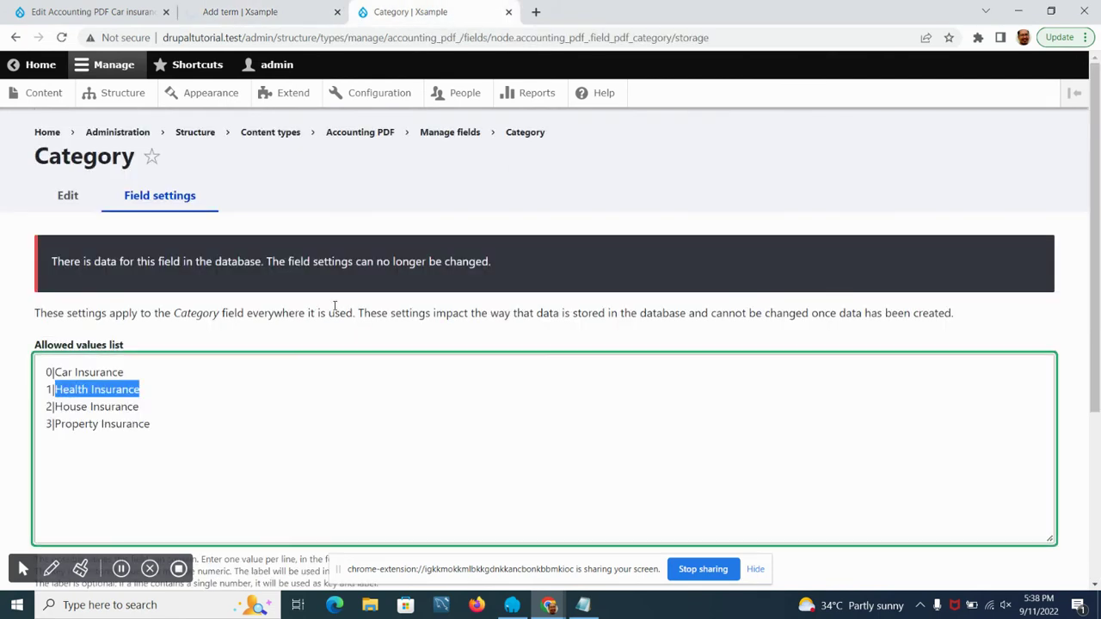
pyautogui.moveTo(54, 406); pyautogui.dragTo(146, 407)
pyautogui.click(258, 11)
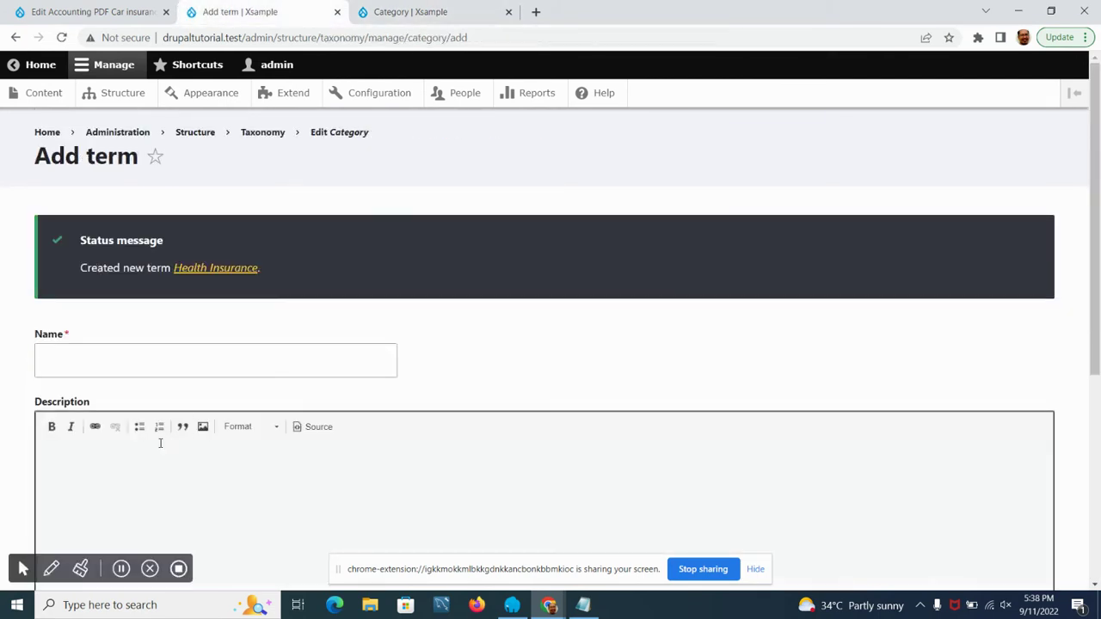
pyautogui.click(138, 360)
pyautogui.hotkey('ctrl', 'v')
pyautogui.click(160, 482)
pyautogui.hotkey('ctrl', 'v')
pyautogui.scroll(-3, 112, 422)
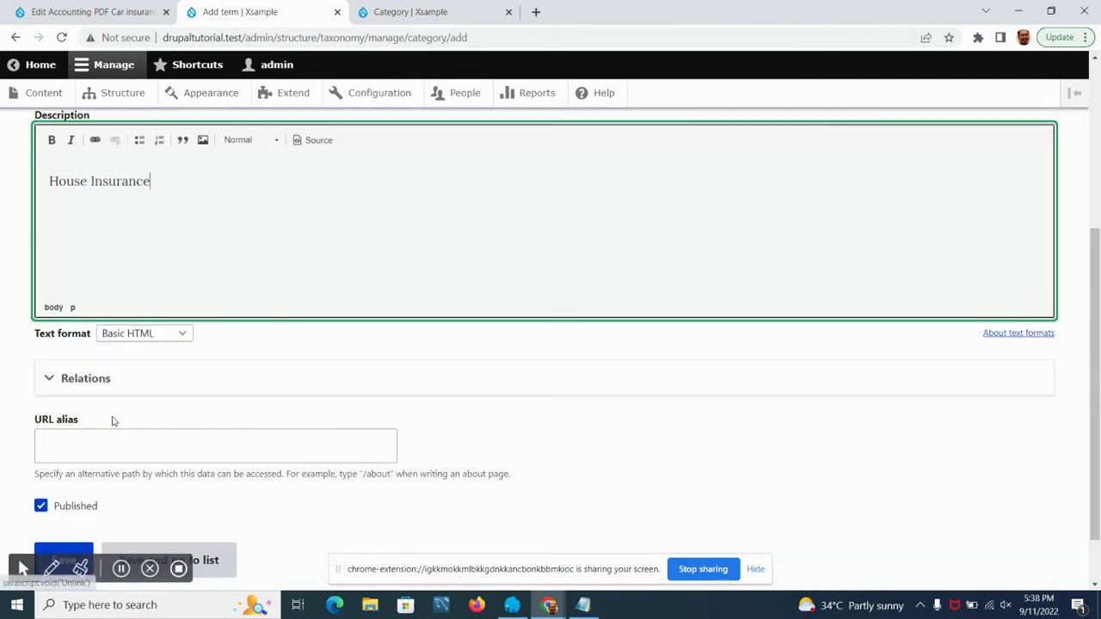
pyautogui.click(87, 379)
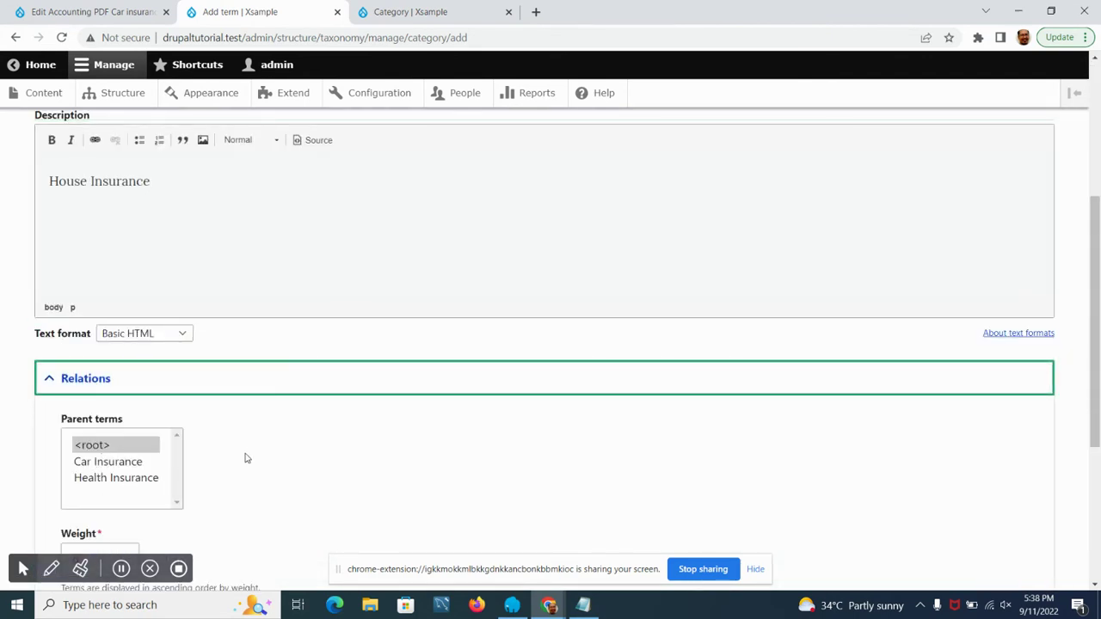
pyautogui.scroll(-3, 172, 456)
pyautogui.scroll(-1, 47, 499)
pyautogui.click(60, 494)
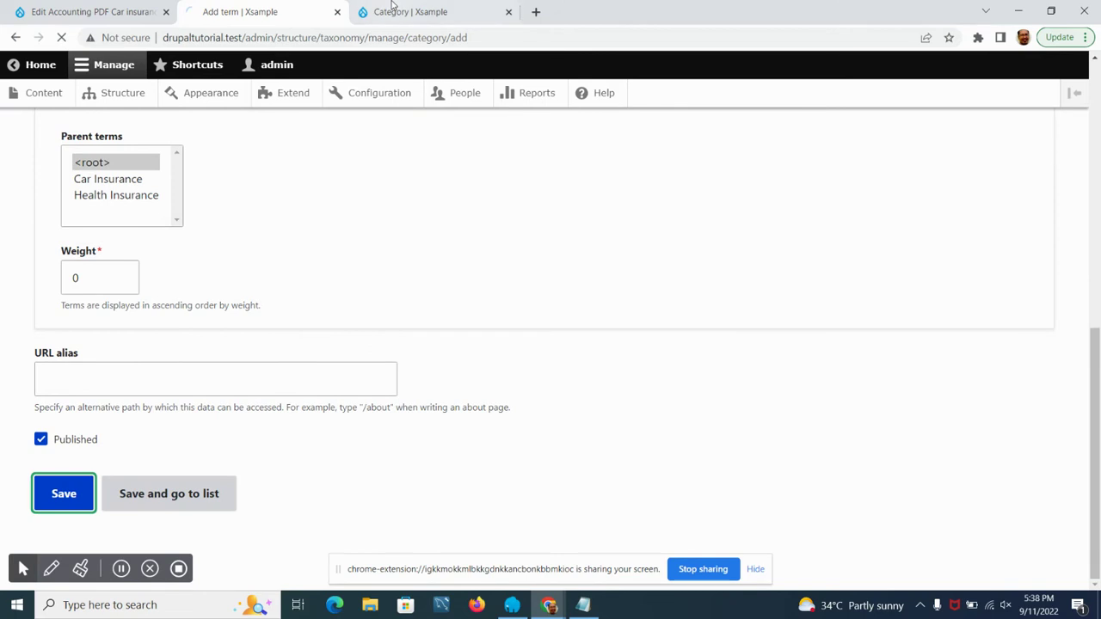
# Add the Property Insurance term with Property Insurance as its description
pyautogui.click(392, 7)
pyautogui.moveTo(55, 424); pyautogui.dragTo(233, 423)
pyautogui.click(211, 11)
pyautogui.click(104, 362)
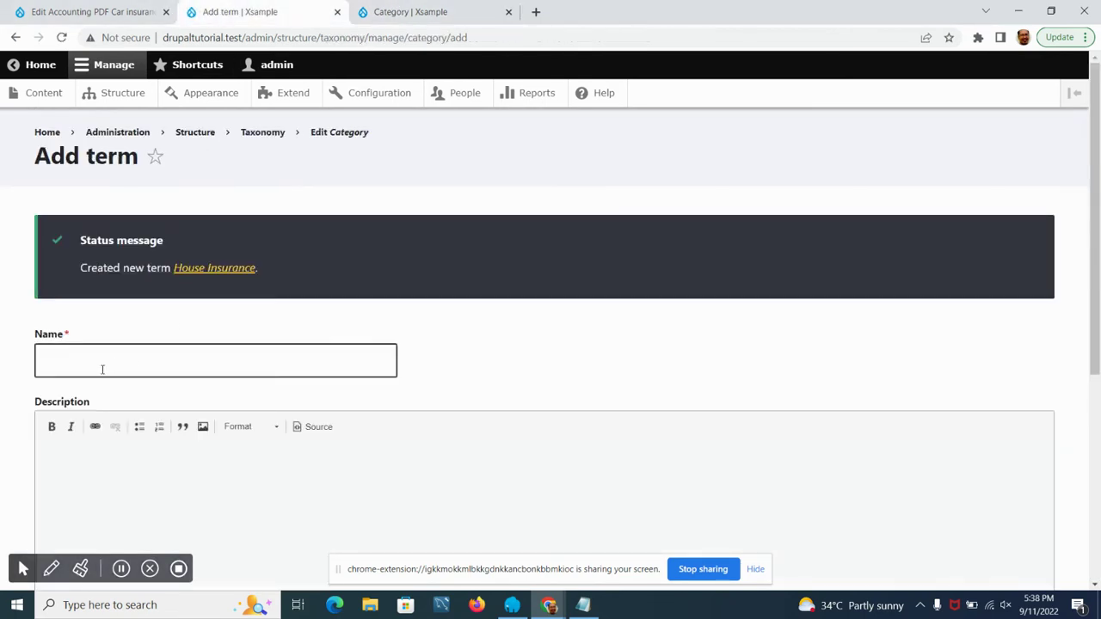
pyautogui.hotkey('ctrl', 'v')
pyautogui.press('Tab')
pyautogui.hotkey('ctrl', 'v')
pyautogui.scroll(-3, 103, 387)
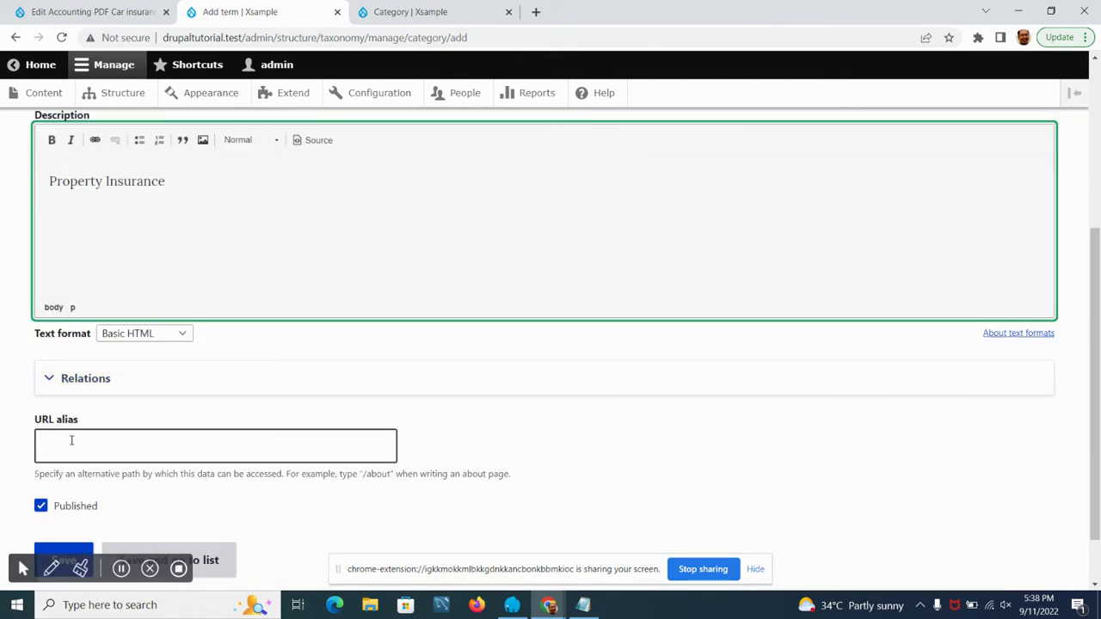
pyautogui.click(99, 380)
pyautogui.scroll(-2, 112, 413)
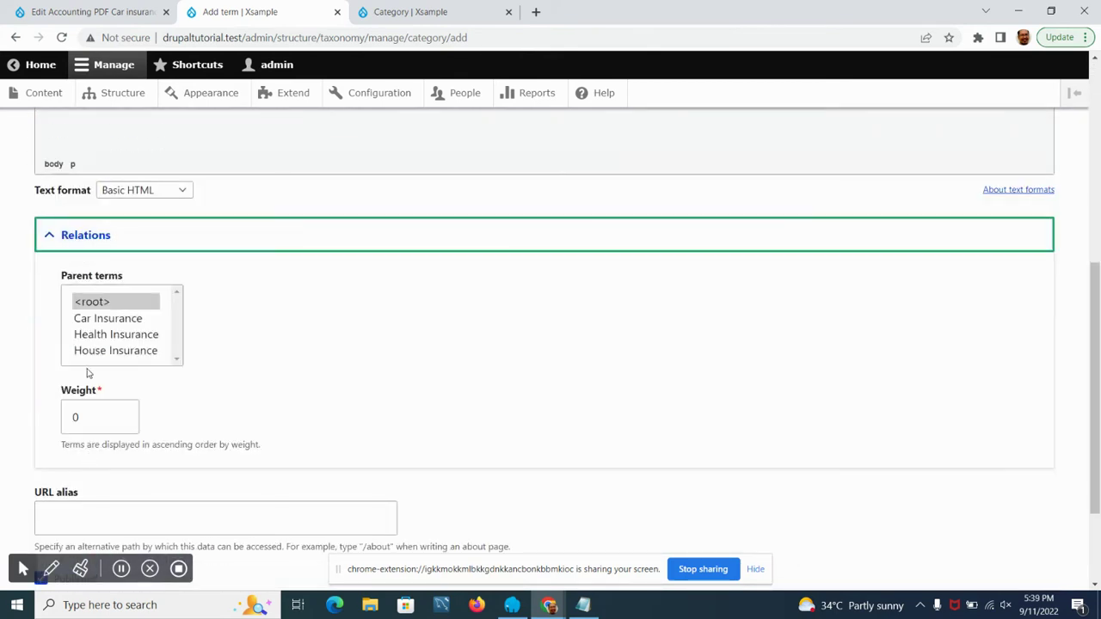
pyautogui.scroll(-2, 57, 464)
pyautogui.click(67, 486)
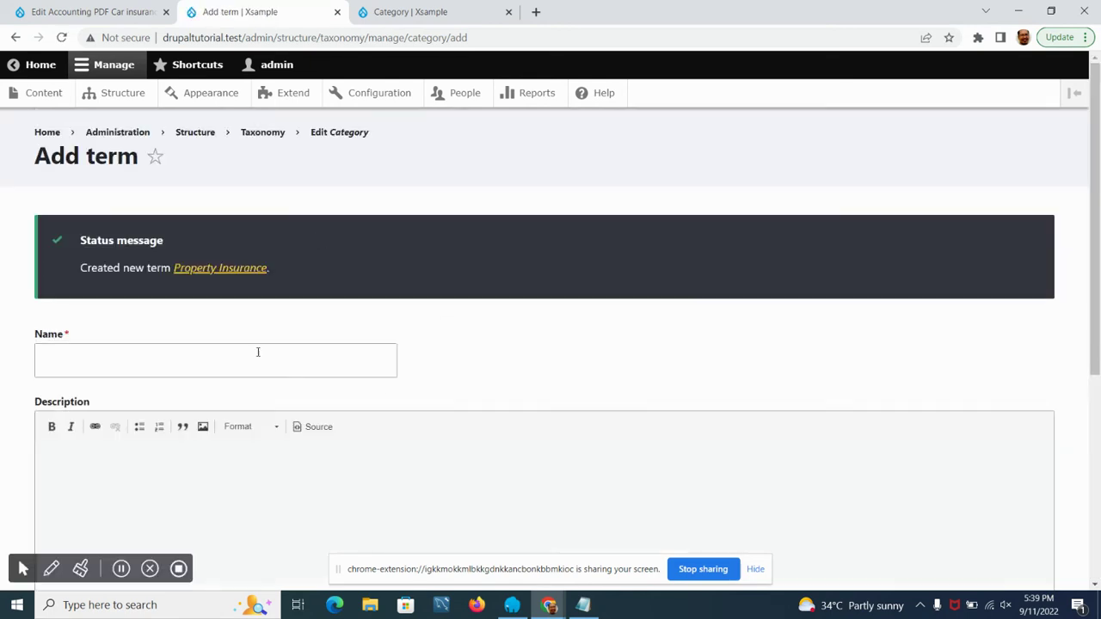
pyautogui.click(263, 135)
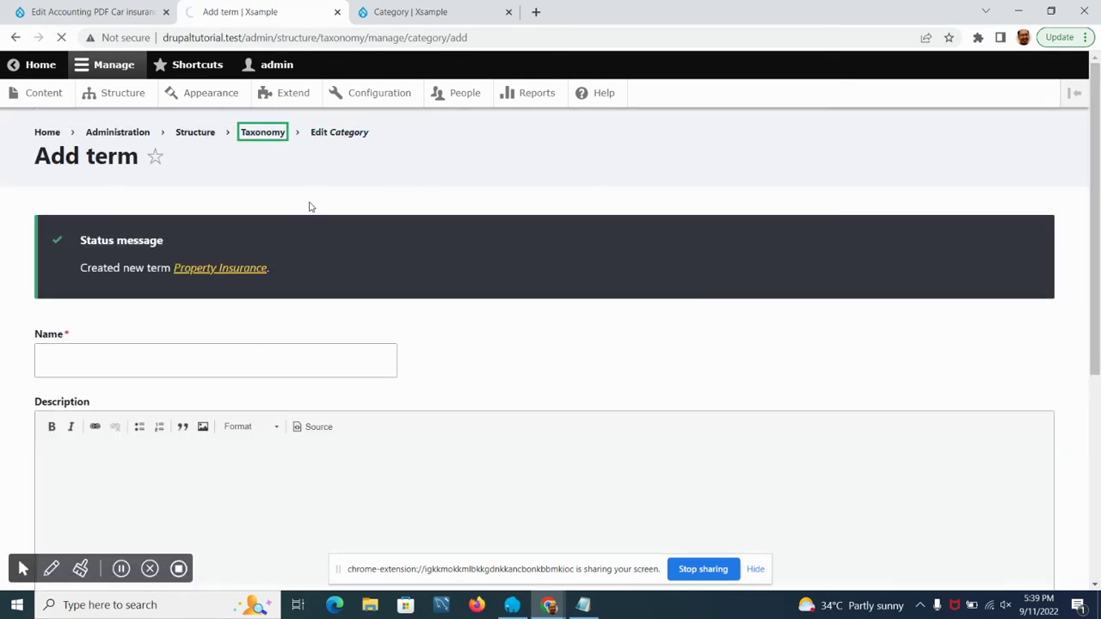
# Compare the Category vocabulary's four terms with the old field's allowed values, then return to Accounting PDF's field list
pyautogui.click(879, 369)
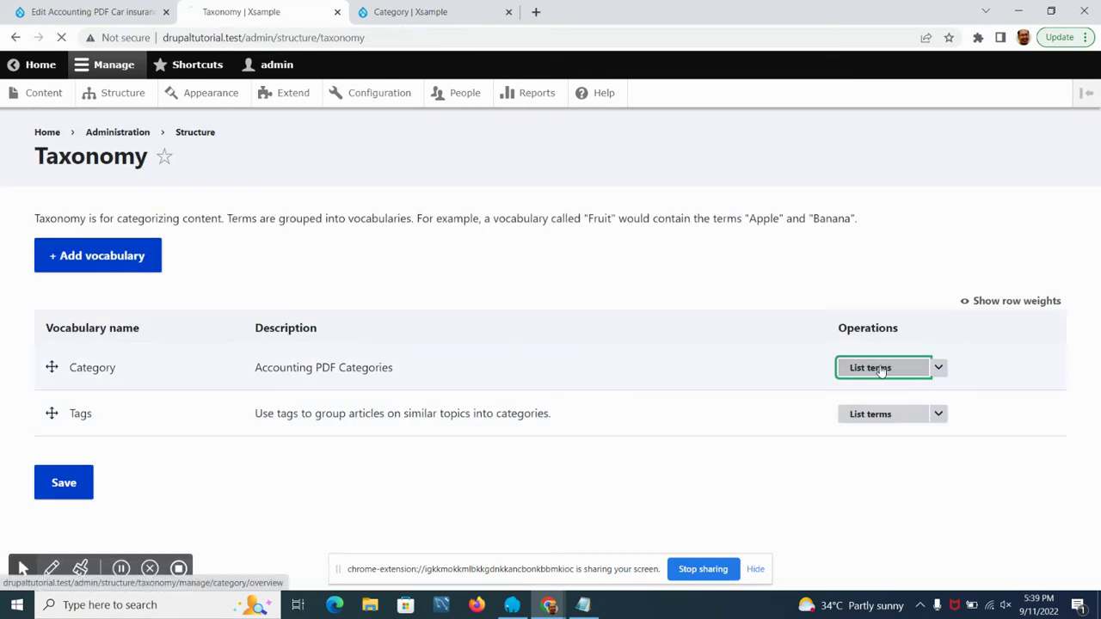
pyautogui.scroll(-2, 231, 332)
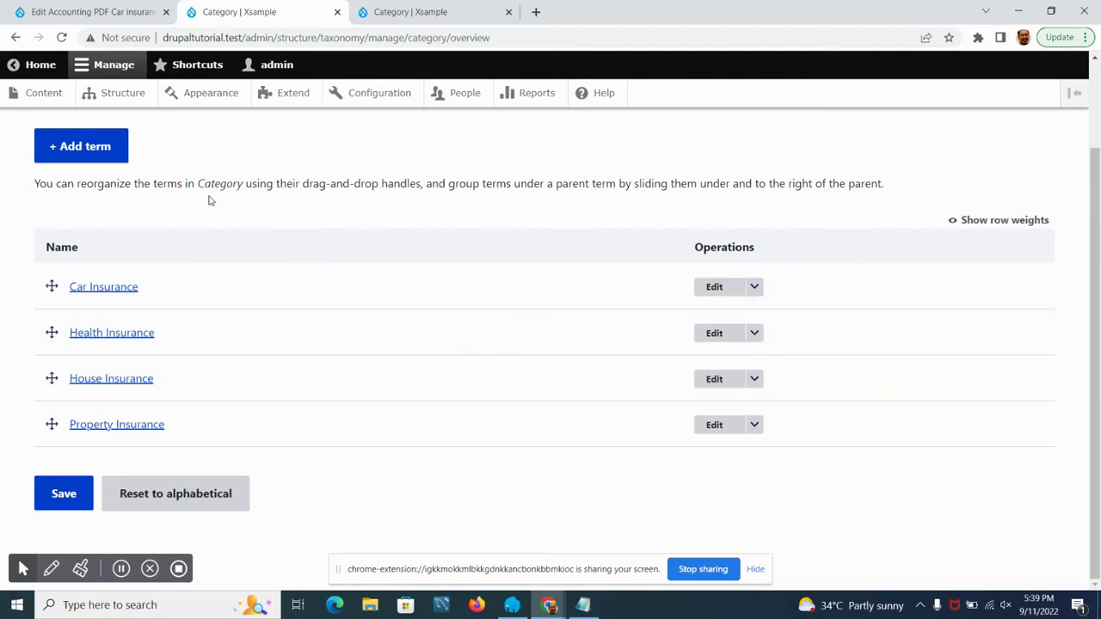
pyautogui.click(119, 11)
pyautogui.click(410, 11)
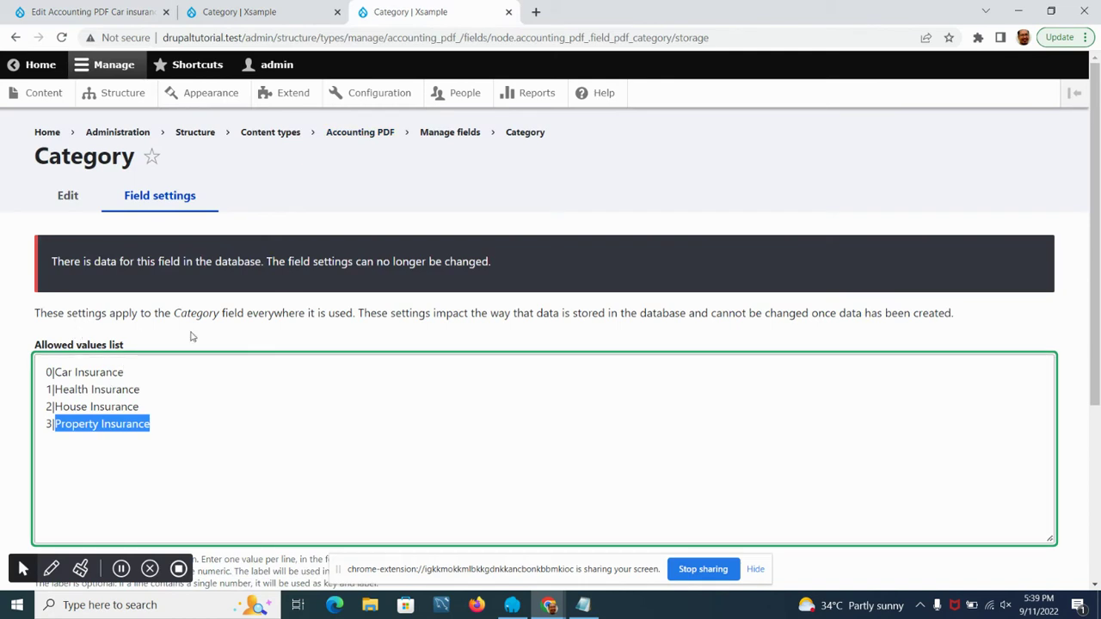
pyautogui.click(151, 355)
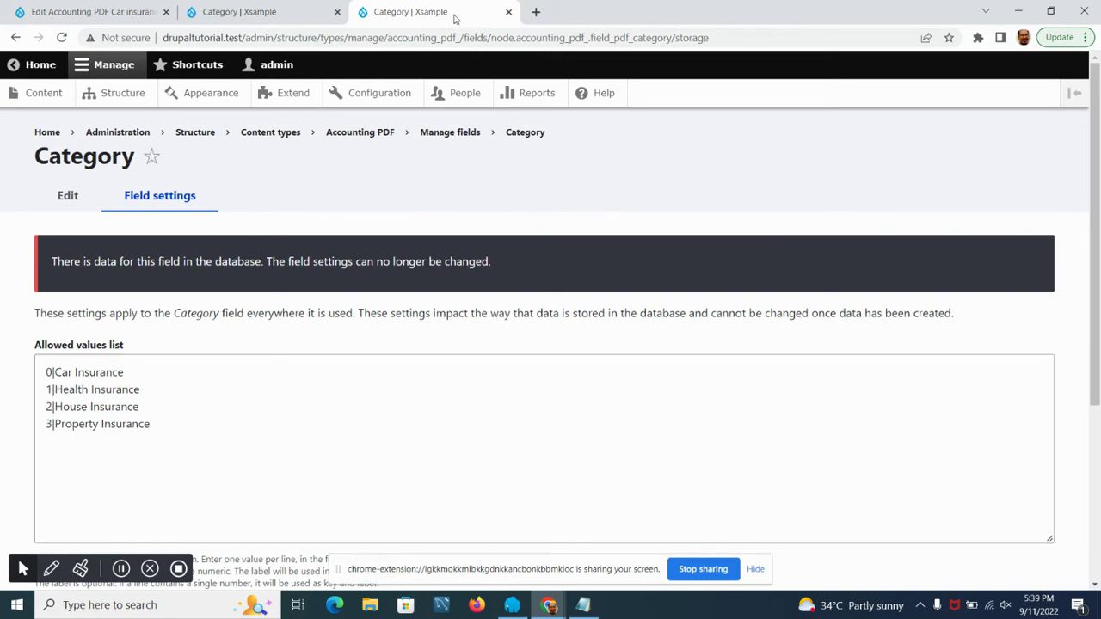
pyautogui.click(306, 13)
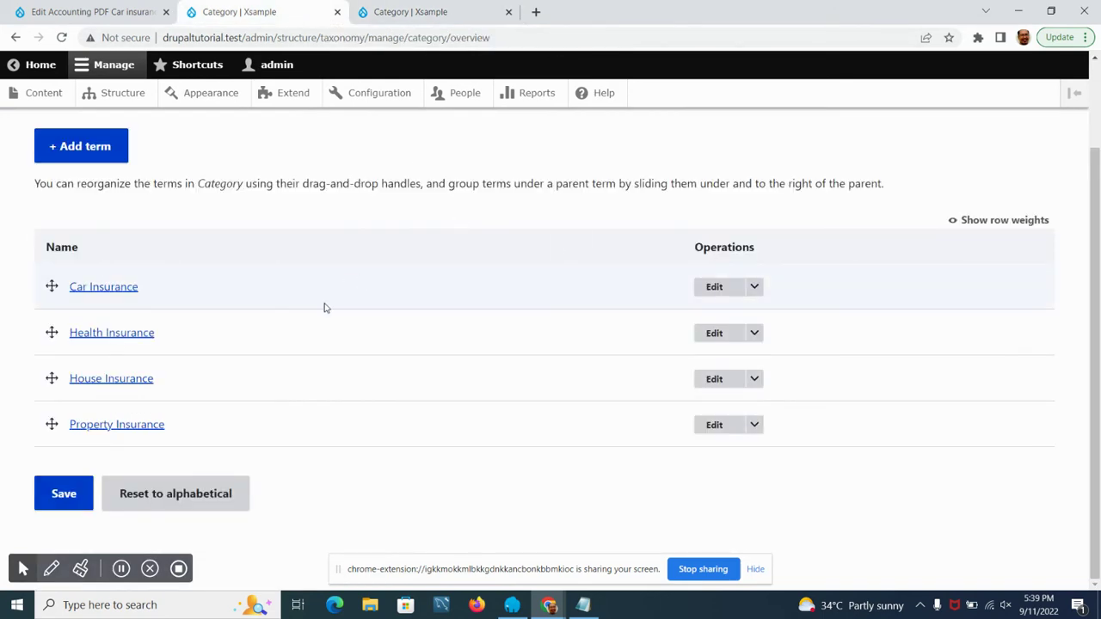
pyautogui.click(428, 12)
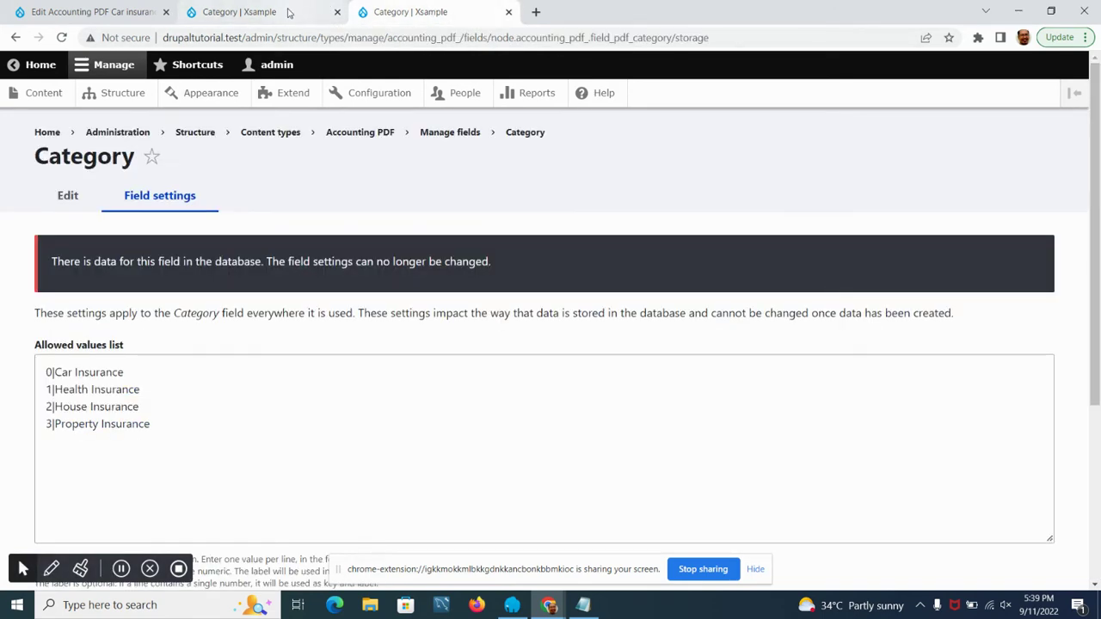
pyautogui.click(290, 12)
pyautogui.click(416, 7)
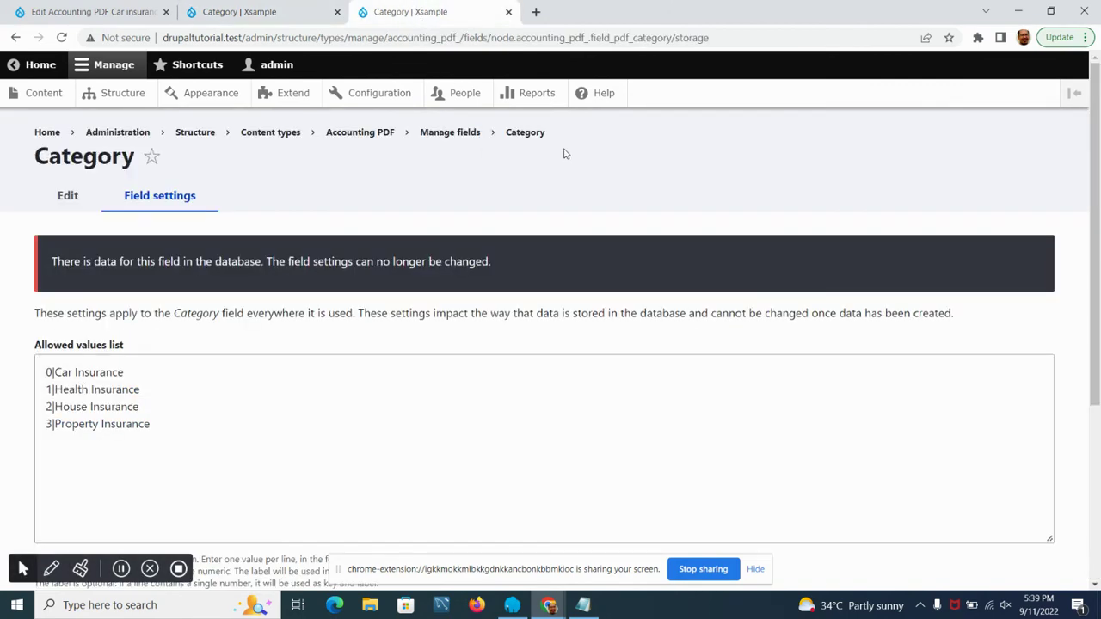
pyautogui.click(14, 39)
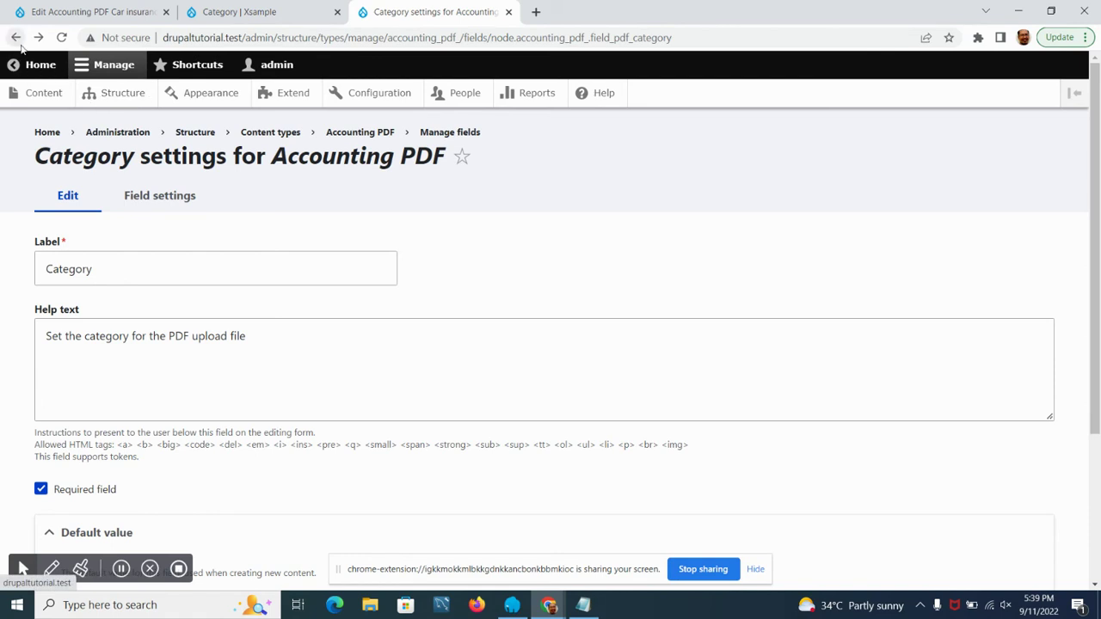
pyautogui.click(16, 38)
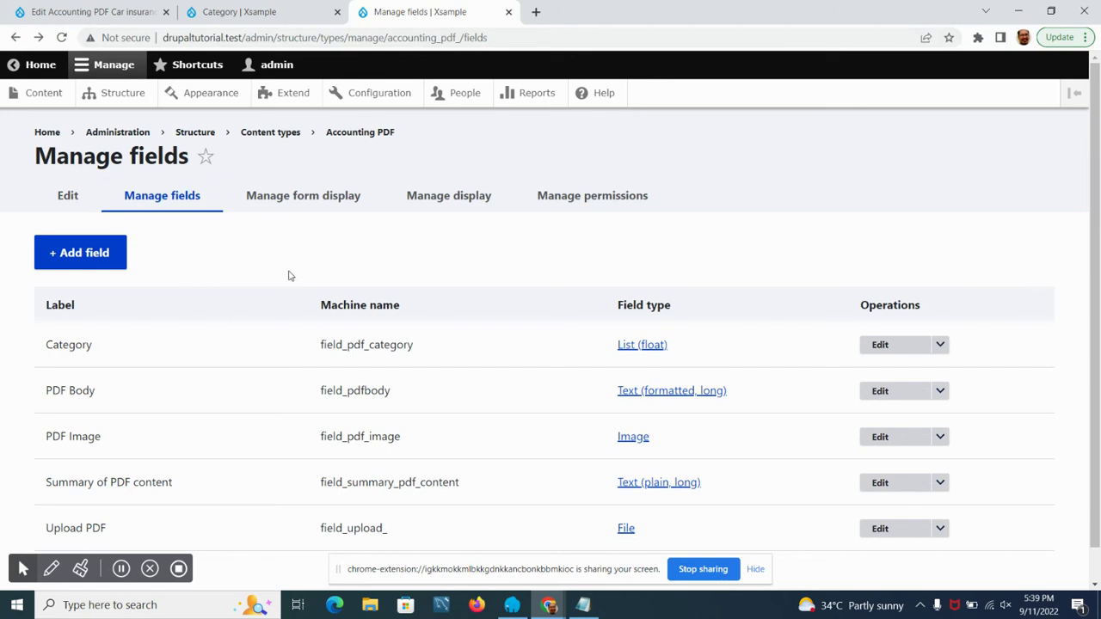
# Start a new Accounting PDF field of type Taxonomy term reference
pyautogui.scroll(-1, 192, 336)
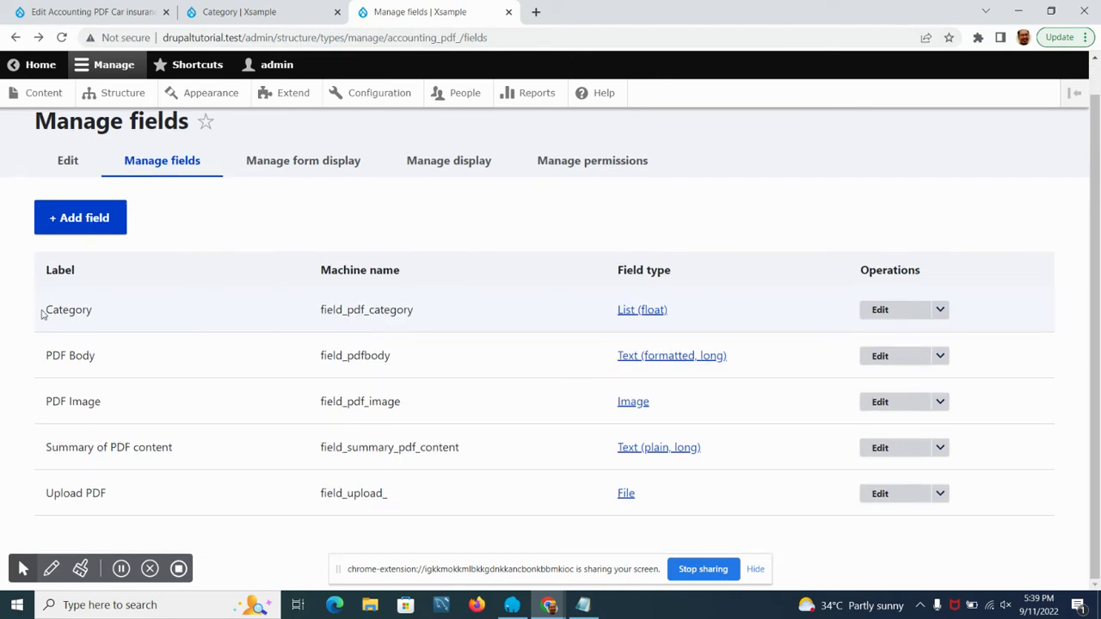
pyautogui.click(101, 219)
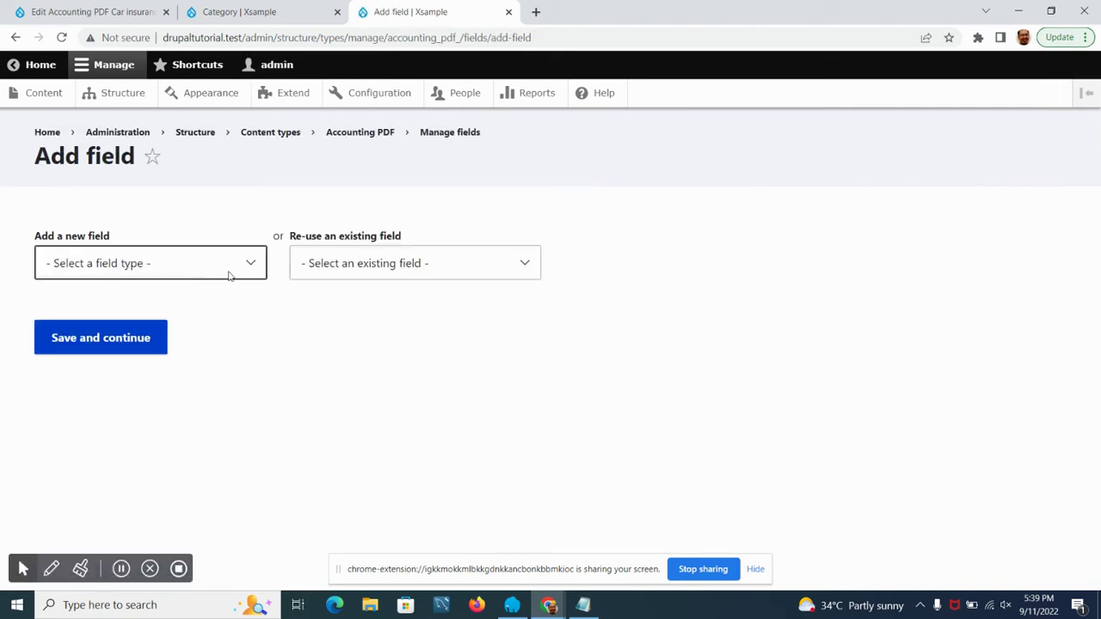
pyautogui.click(229, 272)
pyautogui.scroll(-3, 100, 379)
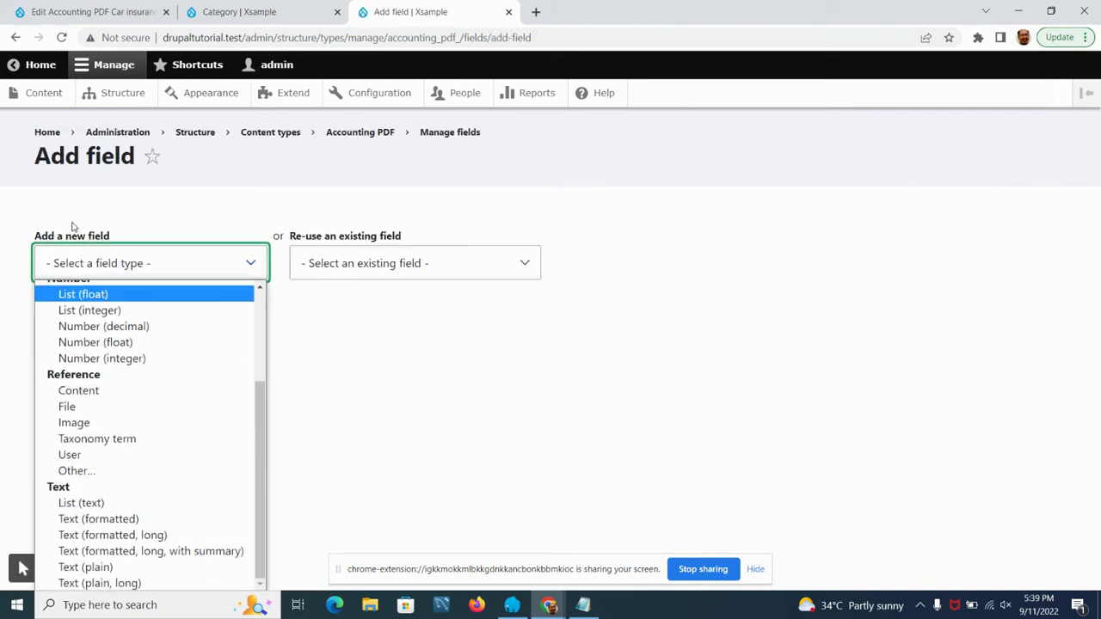
pyautogui.click(110, 226)
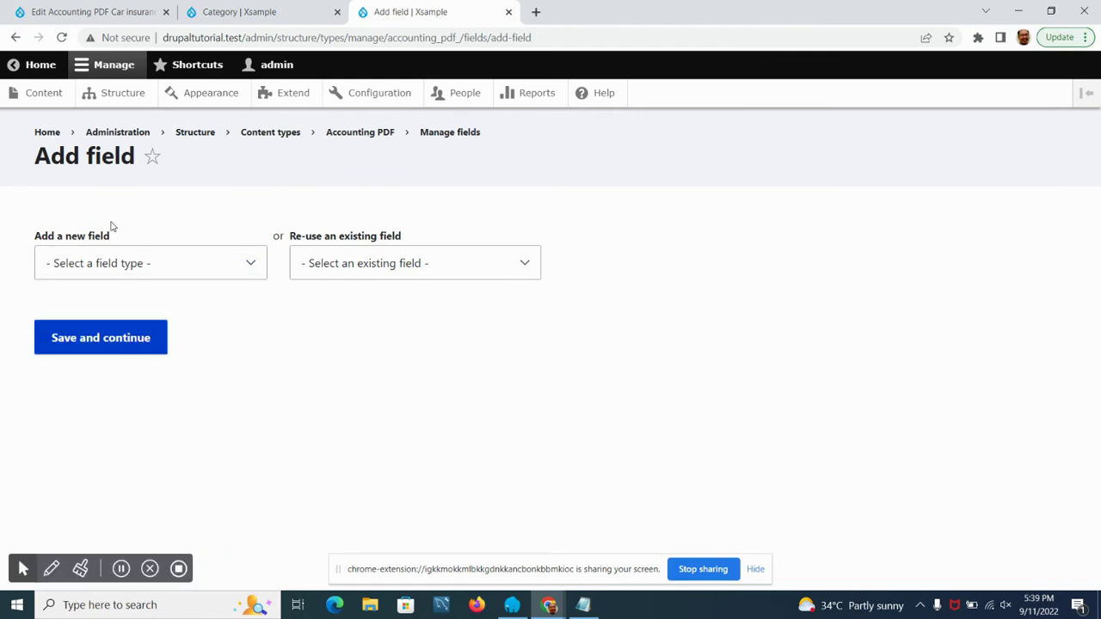
pyautogui.click(190, 267)
pyautogui.scroll(-3, 195, 381)
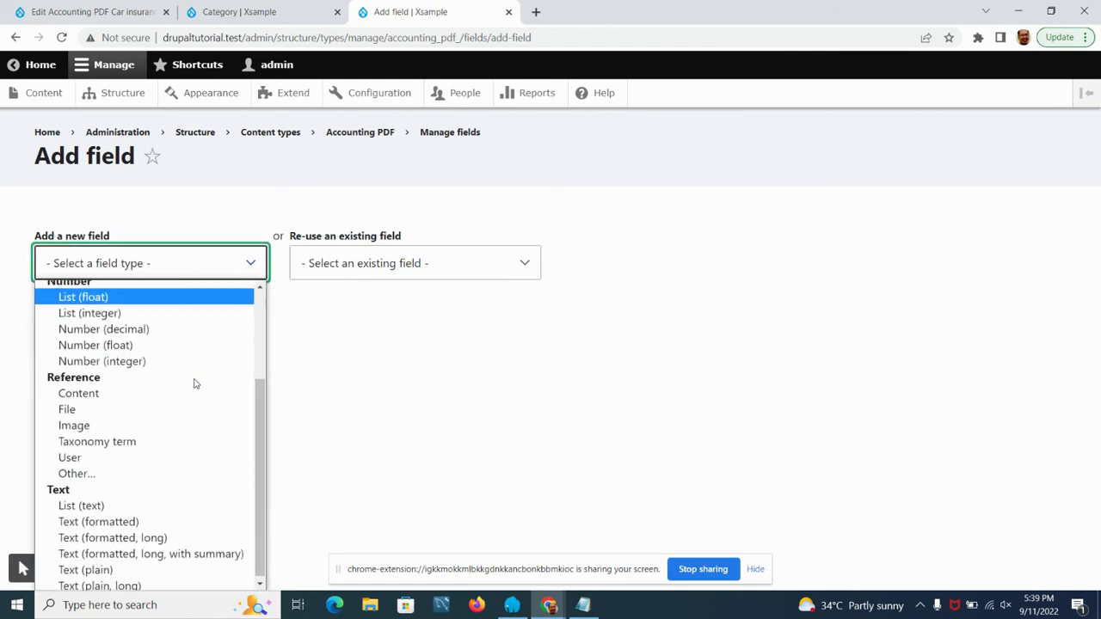
pyautogui.click(81, 441)
# Label the new field 'Categories' (field_categories) and continue to its settings
pyautogui.click(94, 348)
pyautogui.write('Catro')
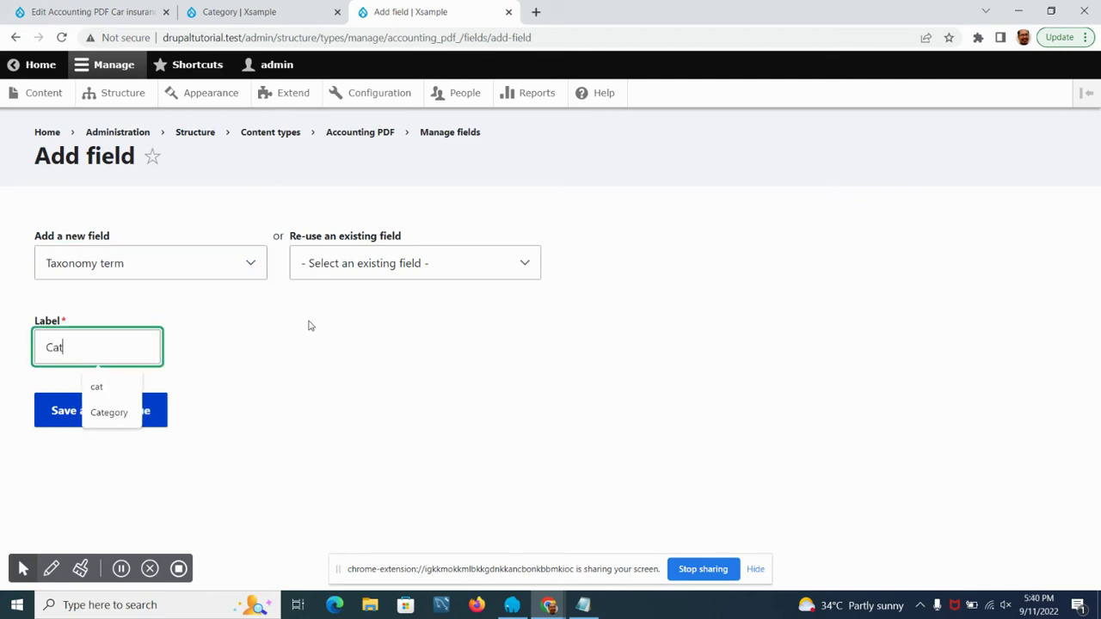
pyautogui.press('BackSpace')
pyautogui.write('e')
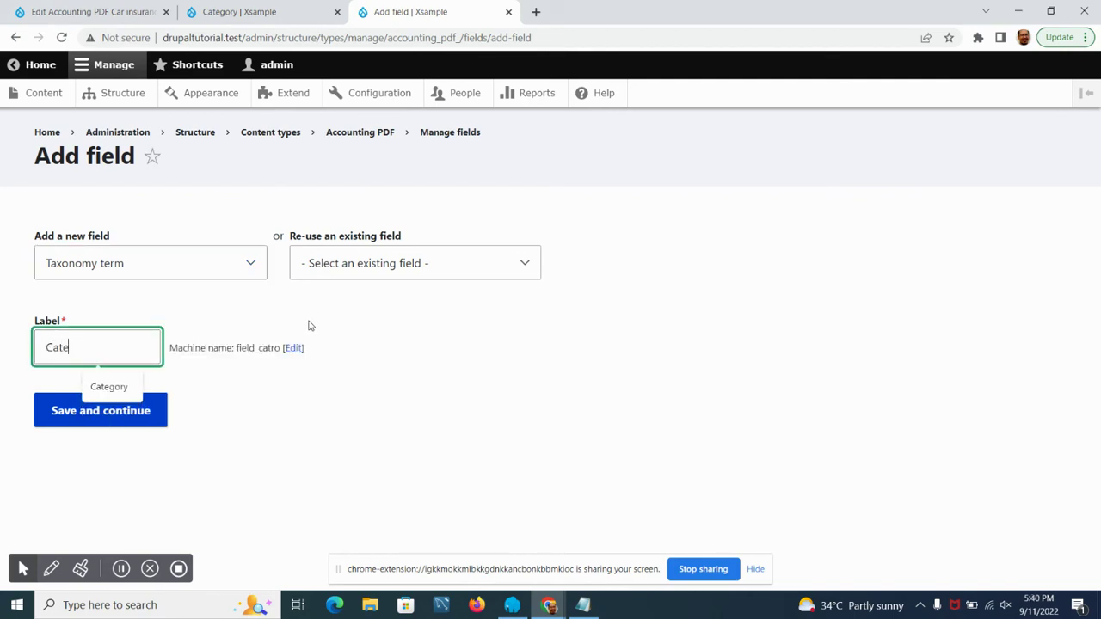
pyautogui.write('gories')
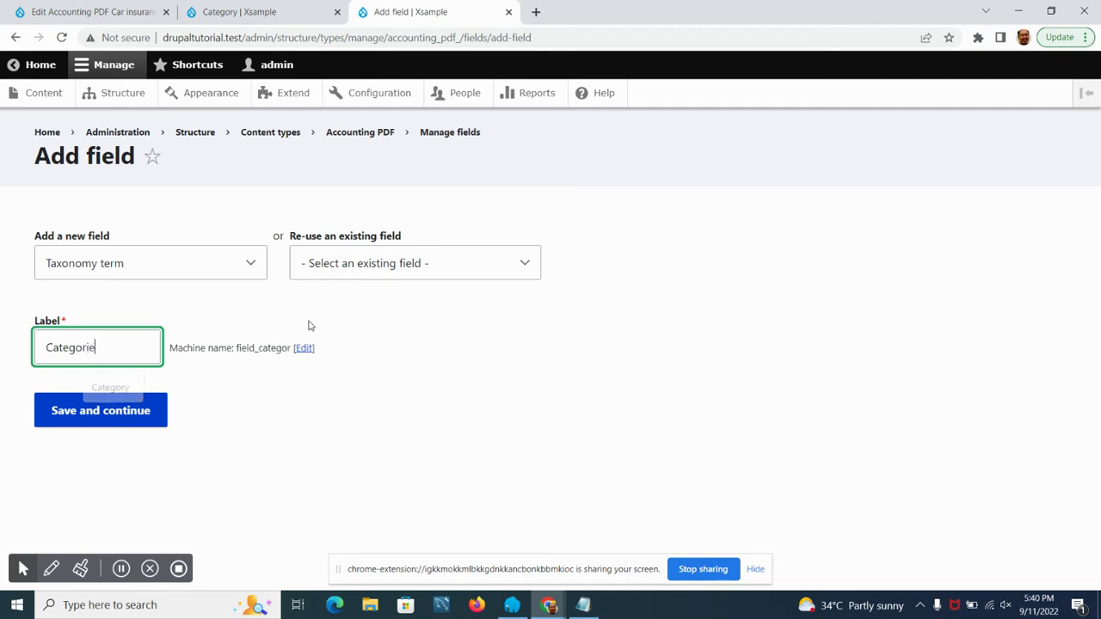
pyautogui.click(289, 370)
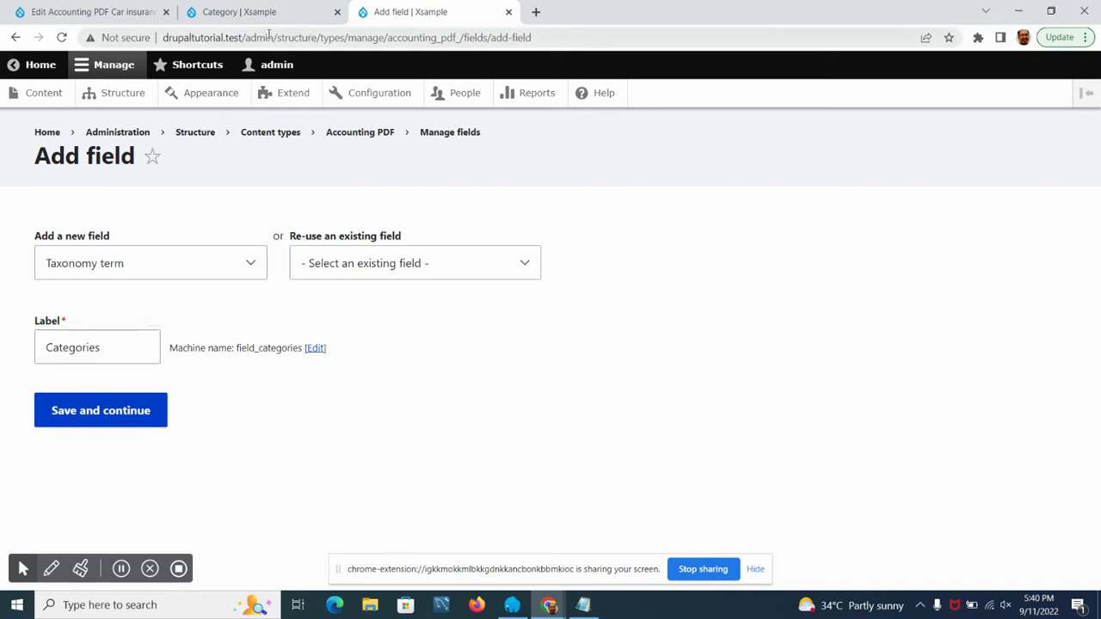
pyautogui.click(255, 12)
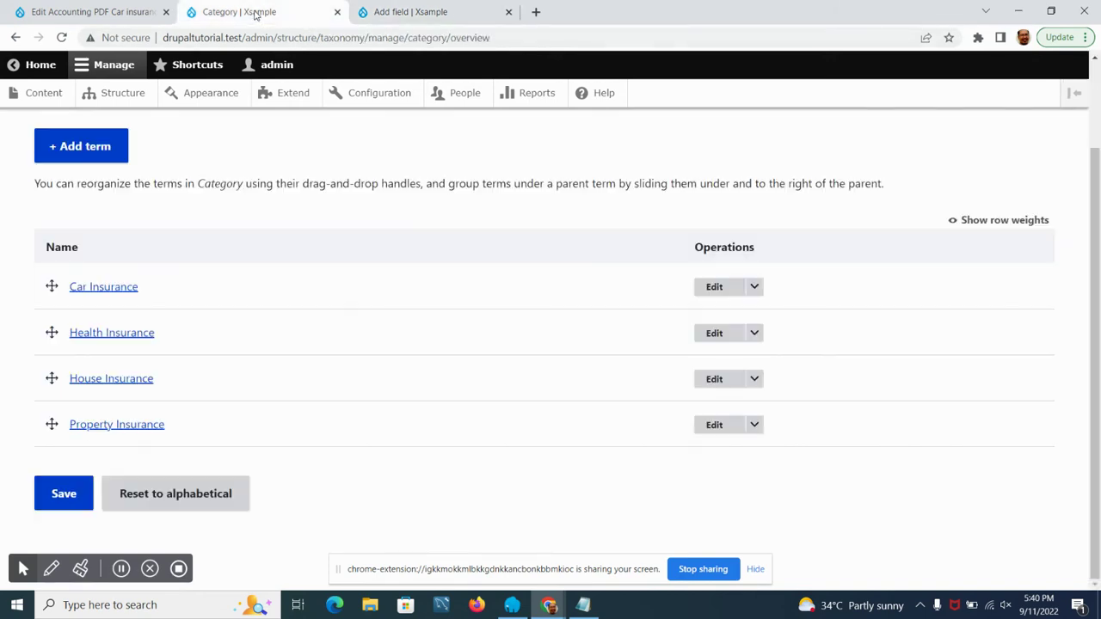
pyautogui.click(410, 14)
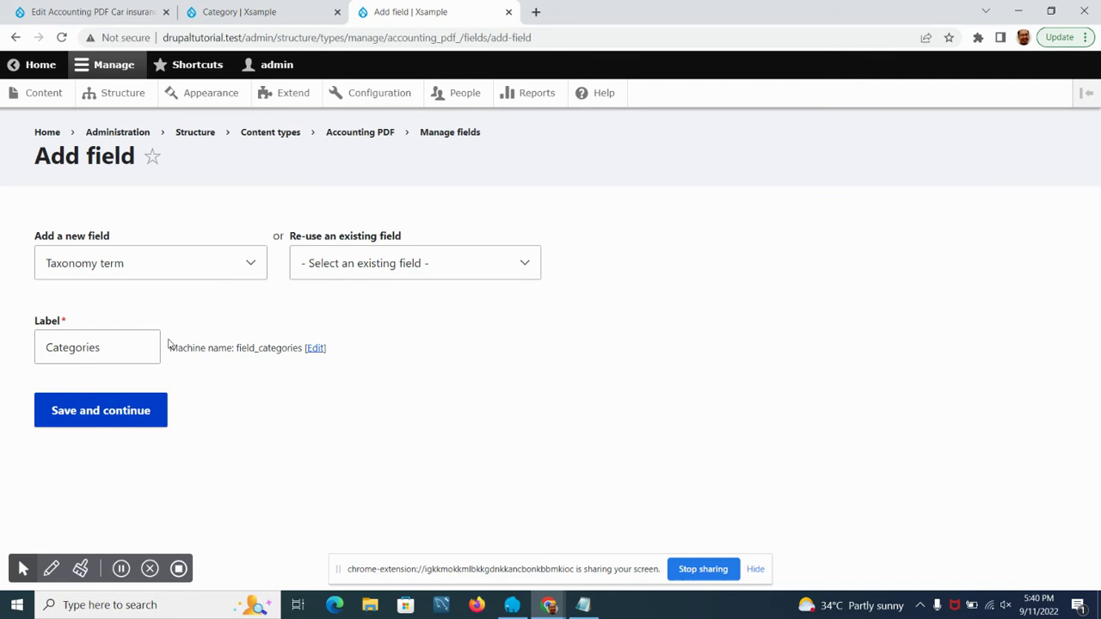
pyautogui.click(118, 407)
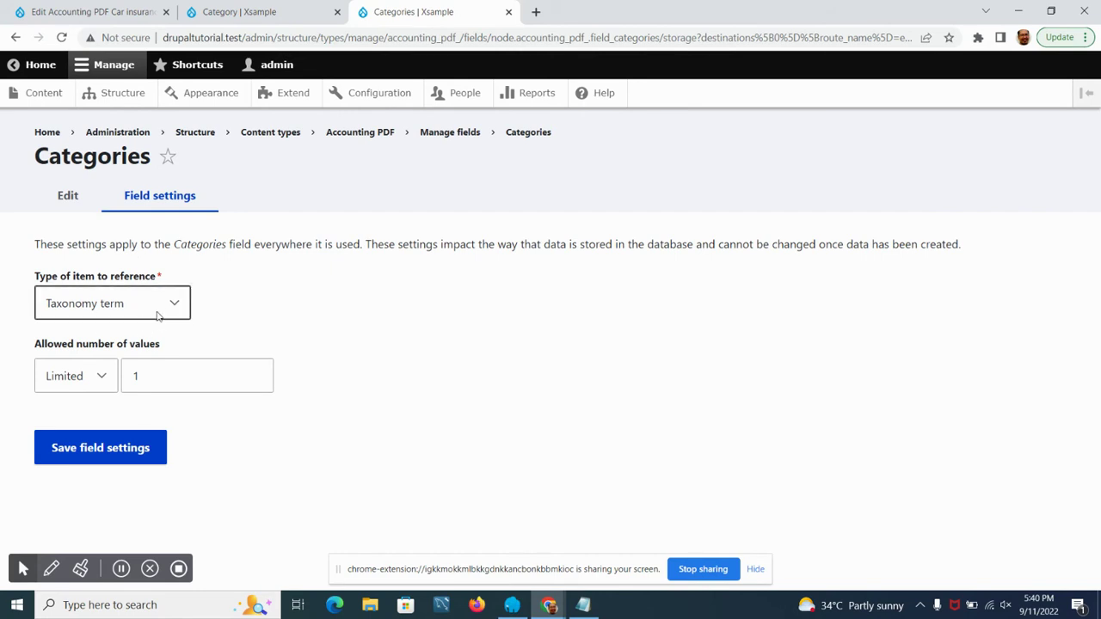
# Save Categories as a Taxonomy term reference limited to 1 value, then view the Category and Tags vocabulary options
pyautogui.click(166, 308)
pyautogui.click(168, 308)
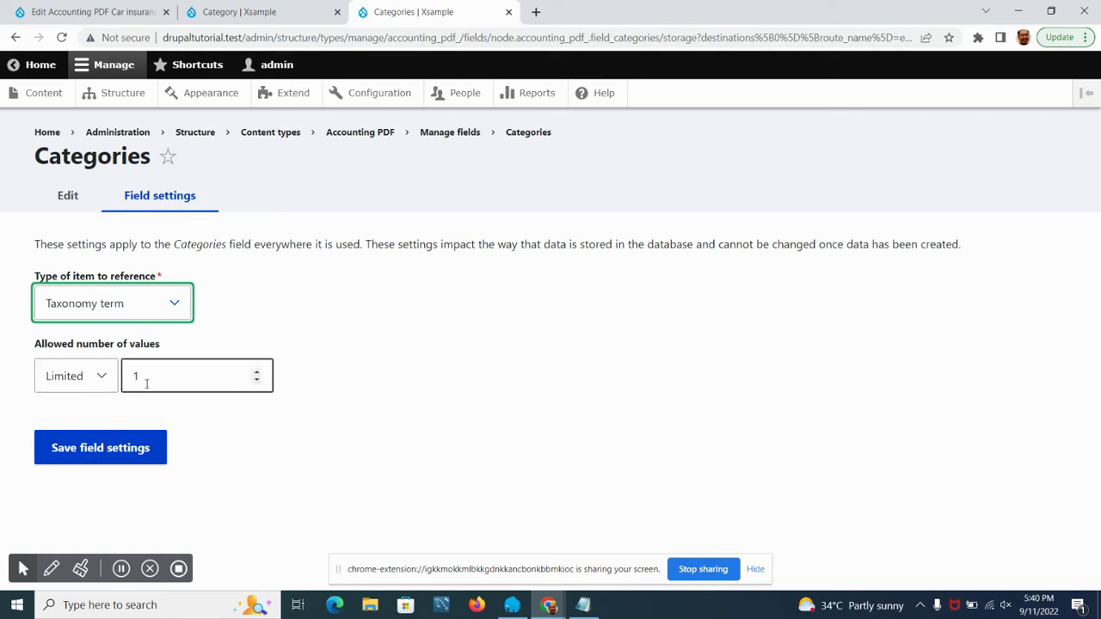
pyautogui.click(118, 448)
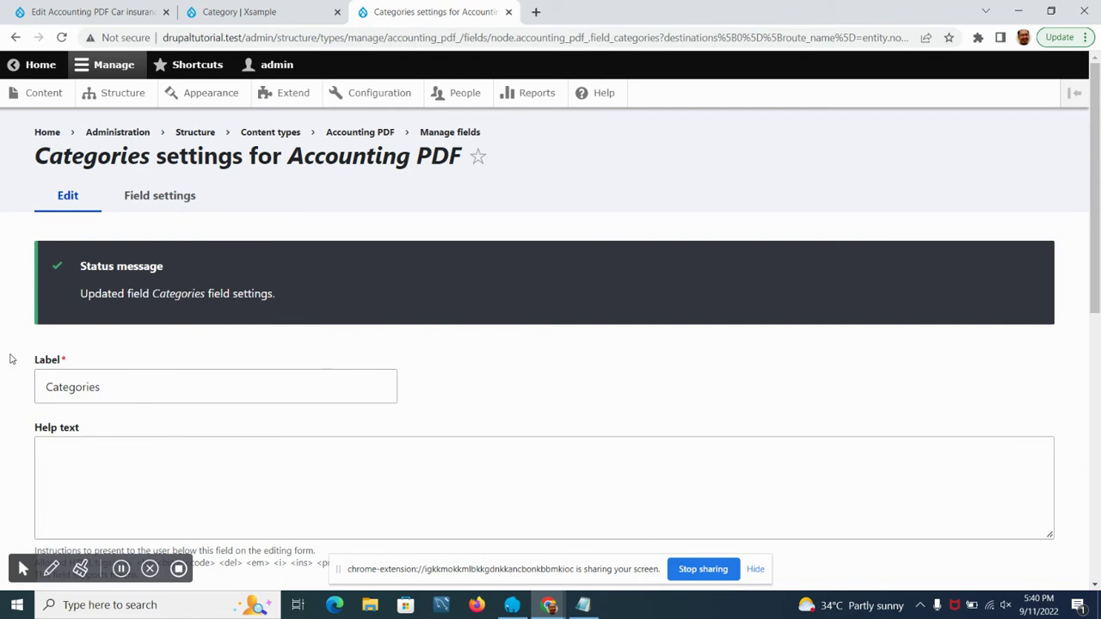
pyautogui.scroll(-4, 11, 360)
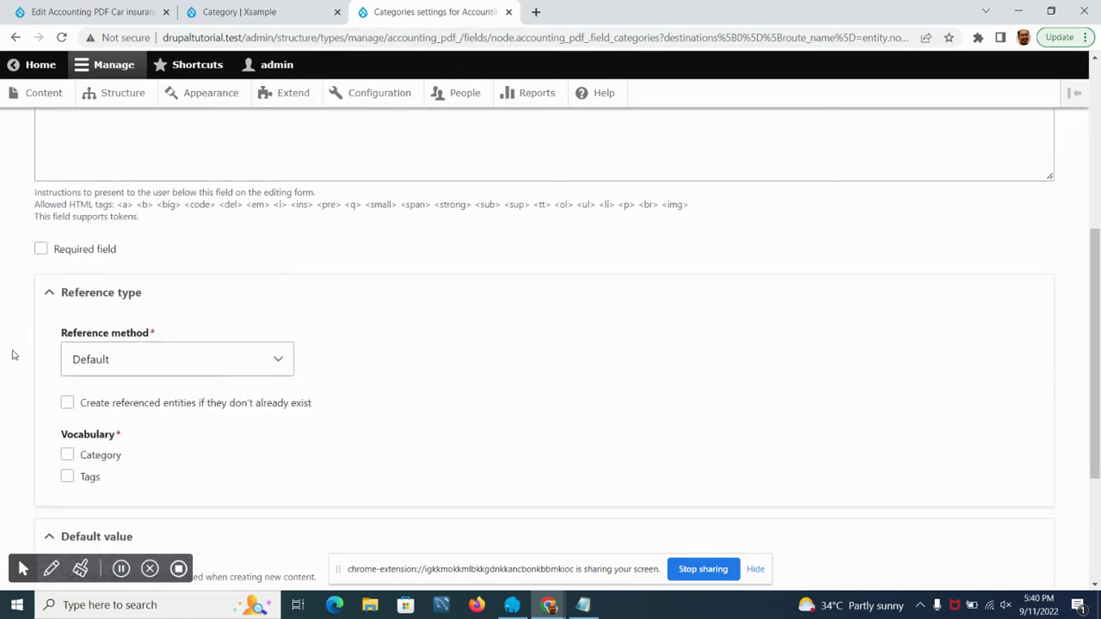
pyautogui.scroll(2, 13, 356)
pyautogui.scroll(-3, 13, 357)
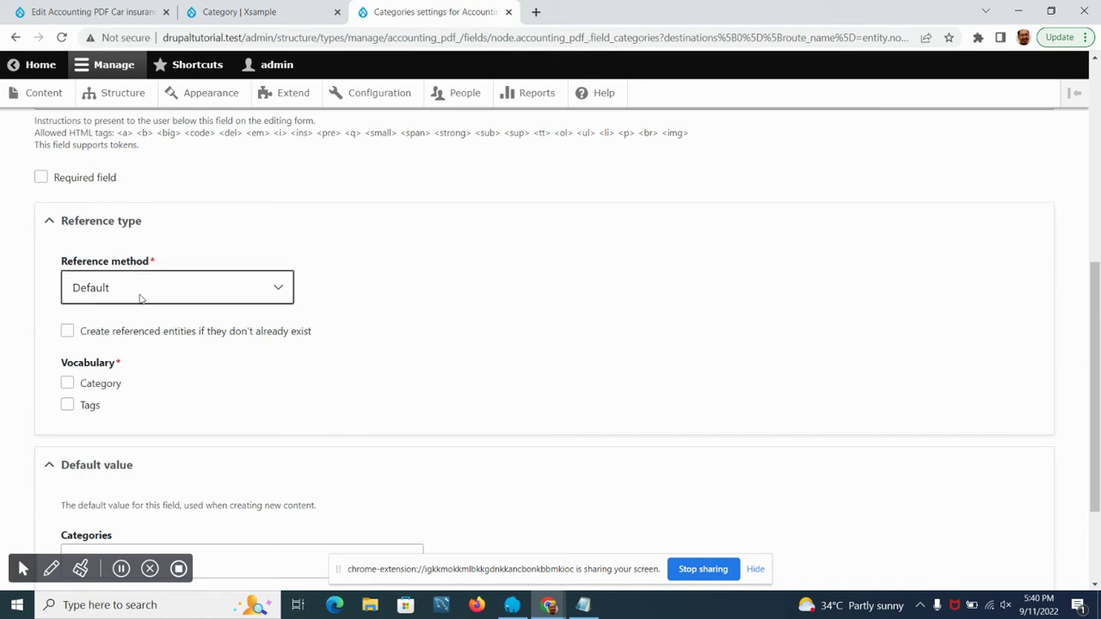
pyautogui.scroll(2, 219, 238)
pyautogui.scroll(-3, 219, 240)
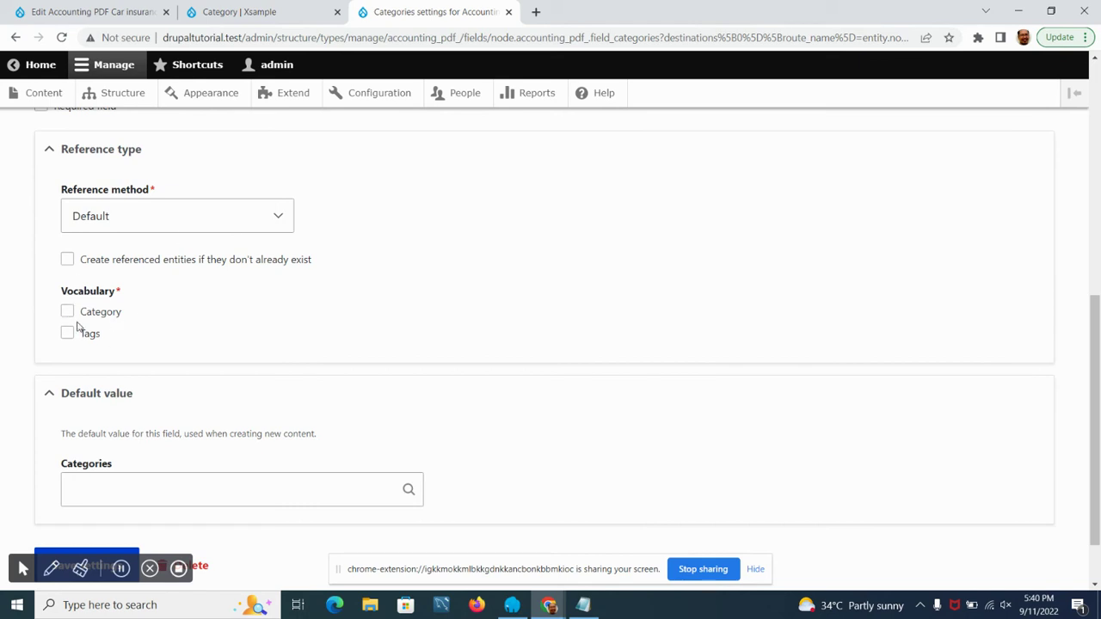
# Glance between the Category term list tab and the Accounting PDF edit tab
pyautogui.click(244, 11)
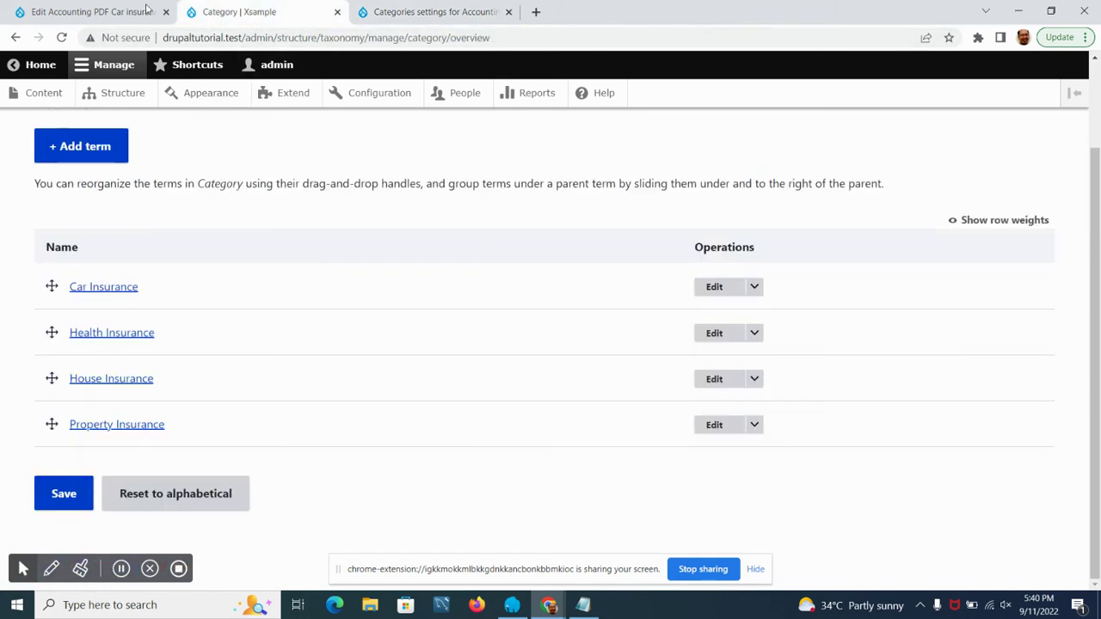
pyautogui.click(129, 11)
pyautogui.click(248, 11)
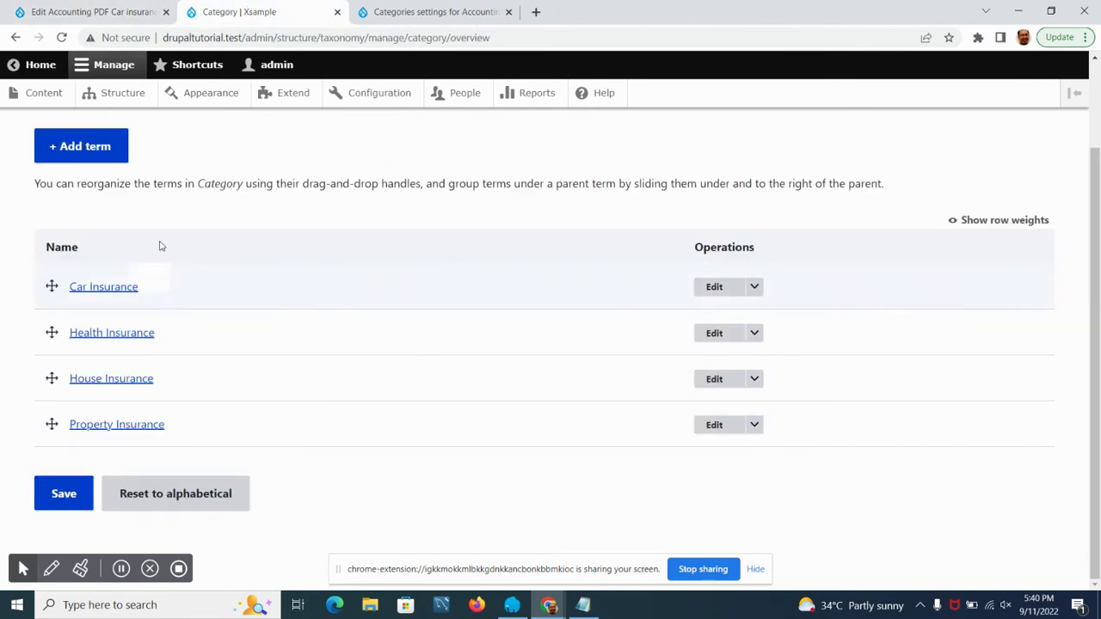
# Open Structure > Taxonomy in a new tab to see the Category and Tags vocabularies, then return to the Categories settings
pyautogui.keyDown('ctrl'); pyautogui.click(129, 97); pyautogui.keyUp('ctrl')
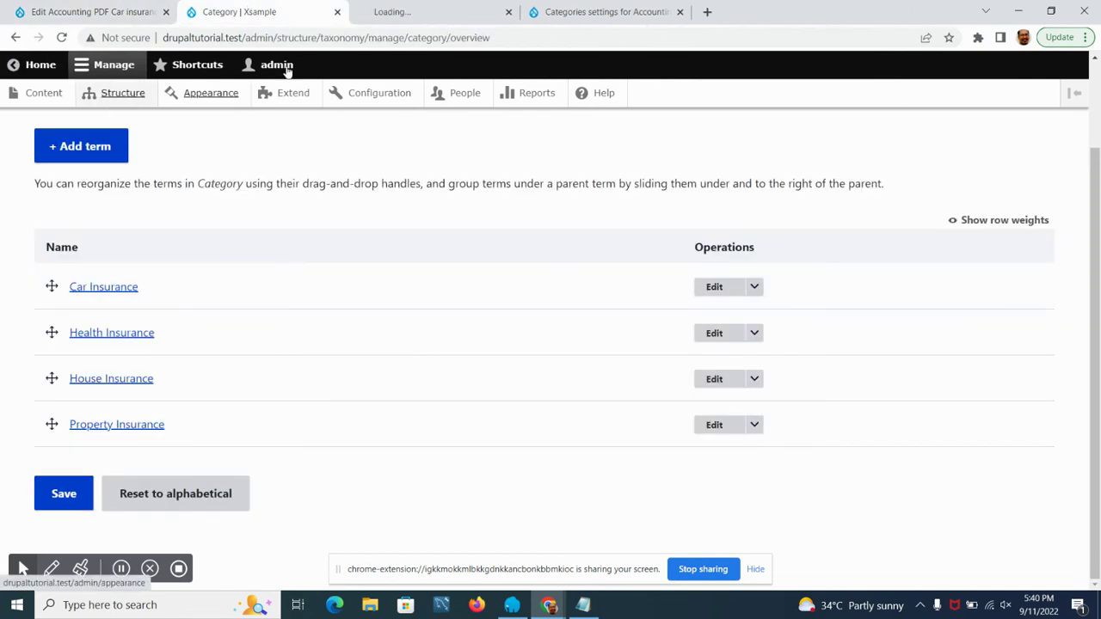
pyautogui.click(442, 11)
pyautogui.scroll(-3, 148, 260)
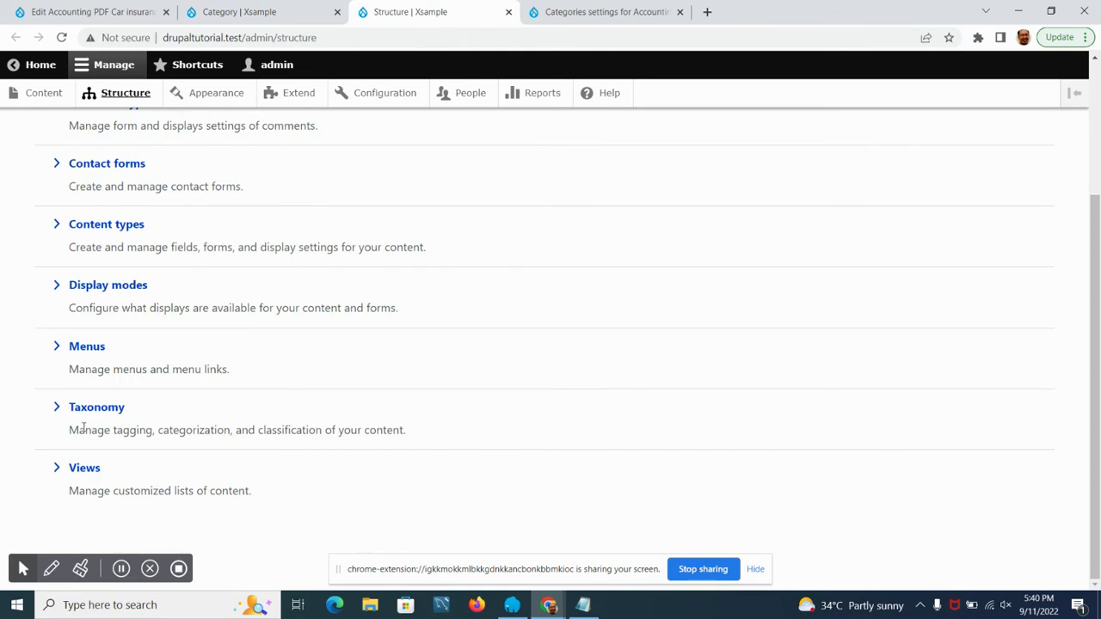
pyautogui.click(95, 410)
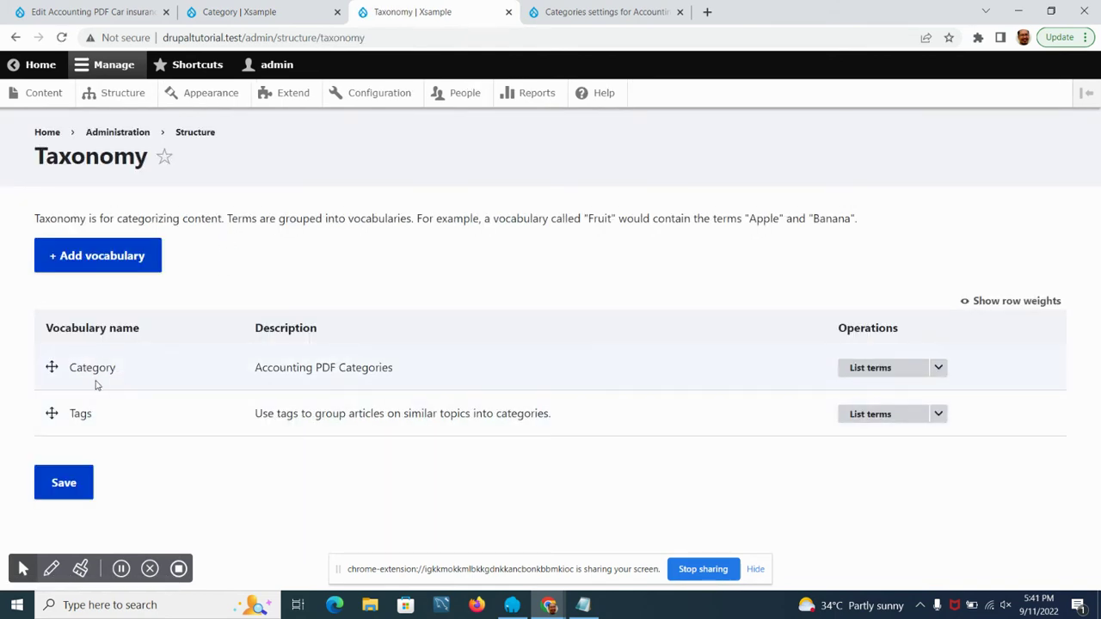
pyautogui.hotkey('ctrl', 'Tab')
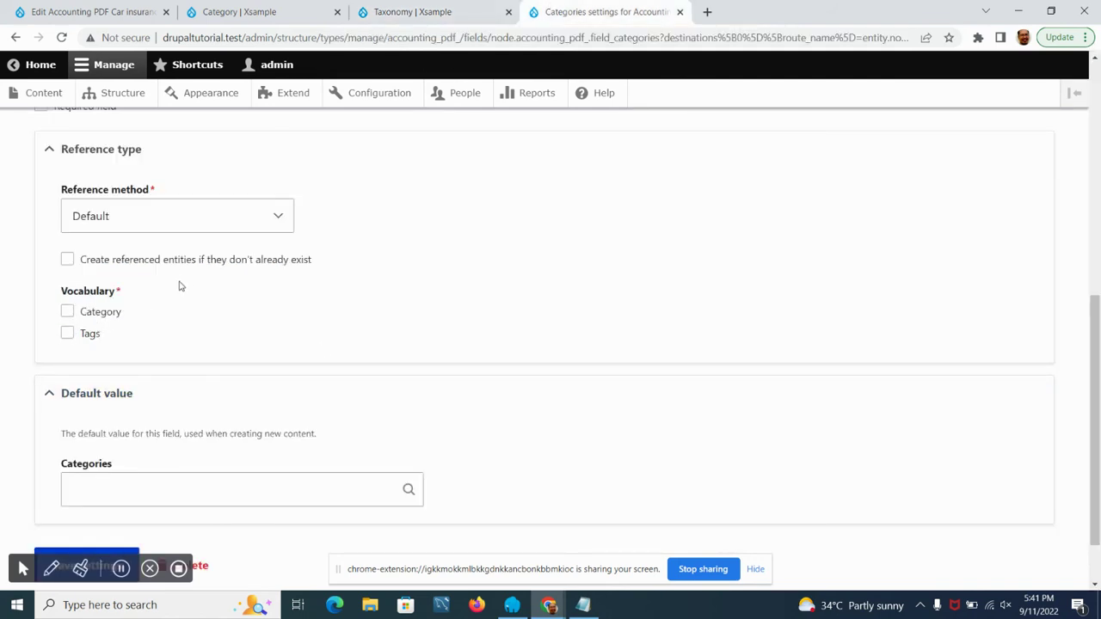
# Tick the Category vocabulary, keep the Default reference method, and save the Categories field settings
pyautogui.click(67, 312)
pyautogui.click(230, 218)
pyautogui.click(229, 222)
pyautogui.scroll(-1, 159, 335)
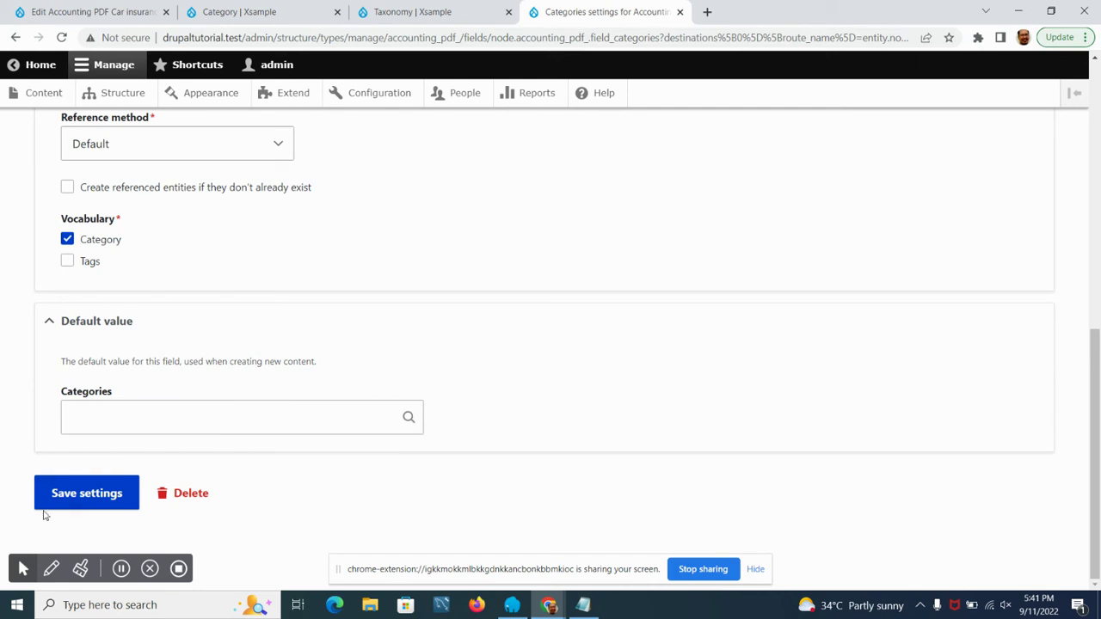
pyautogui.click(82, 492)
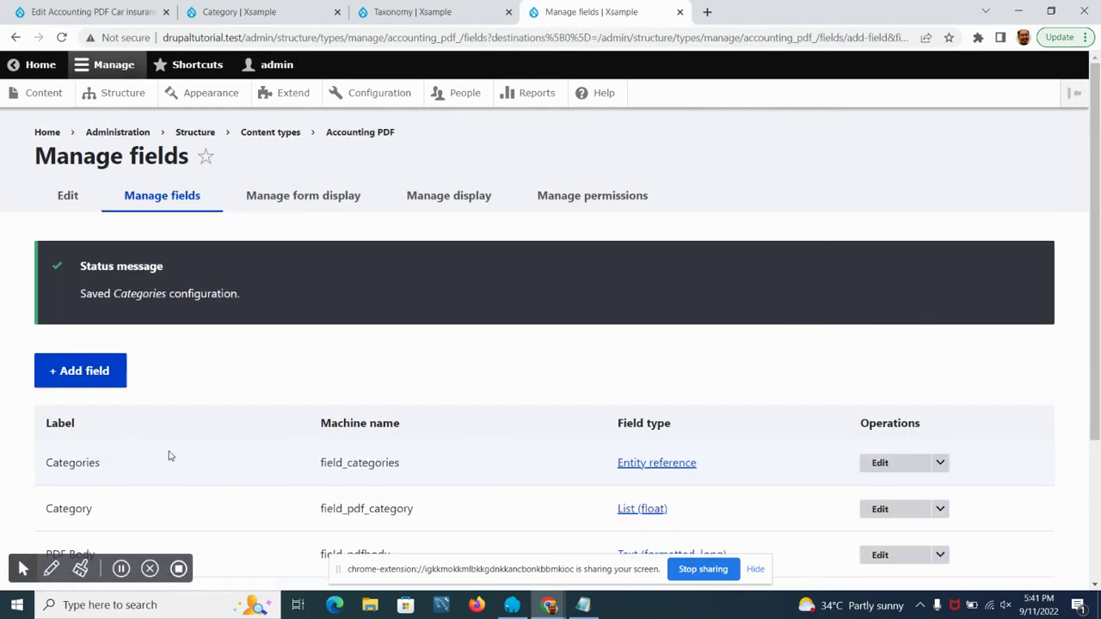
# Review Accounting PDF's Manage display, where Categories uses the Label format linked to the referenced term
pyautogui.scroll(-2, 194, 367)
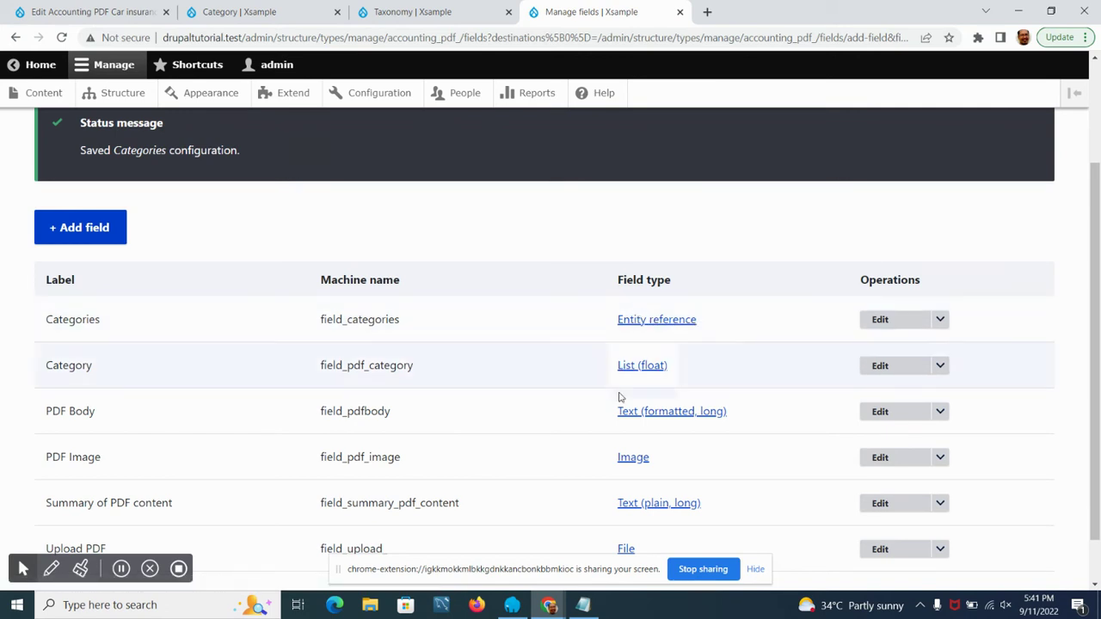
pyautogui.scroll(2, 301, 323)
pyautogui.click(468, 199)
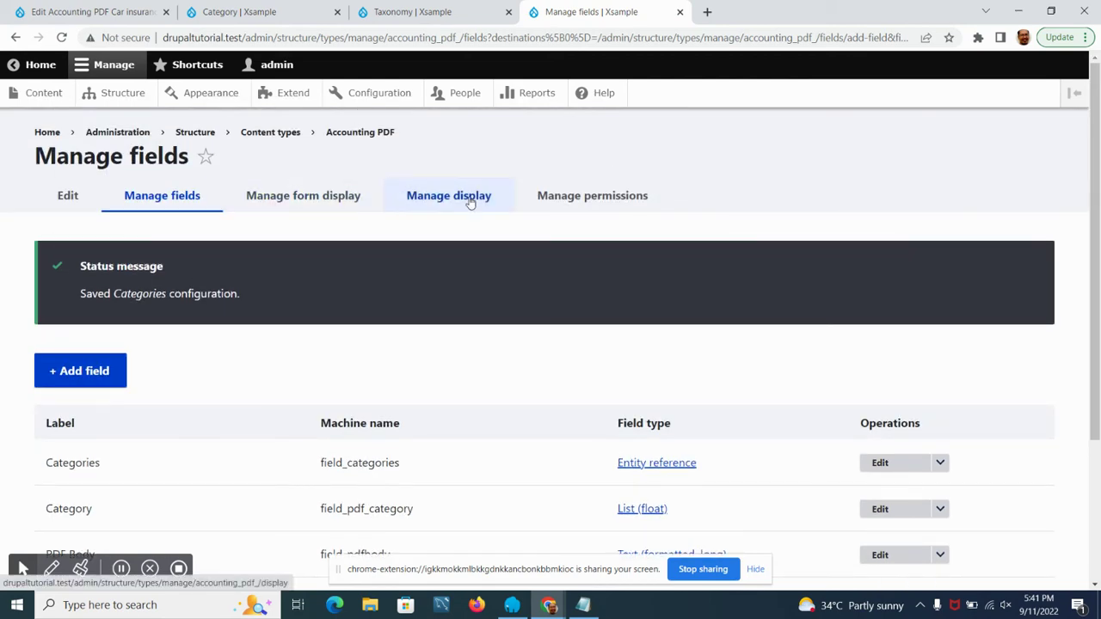
pyautogui.scroll(-6, 462, 235)
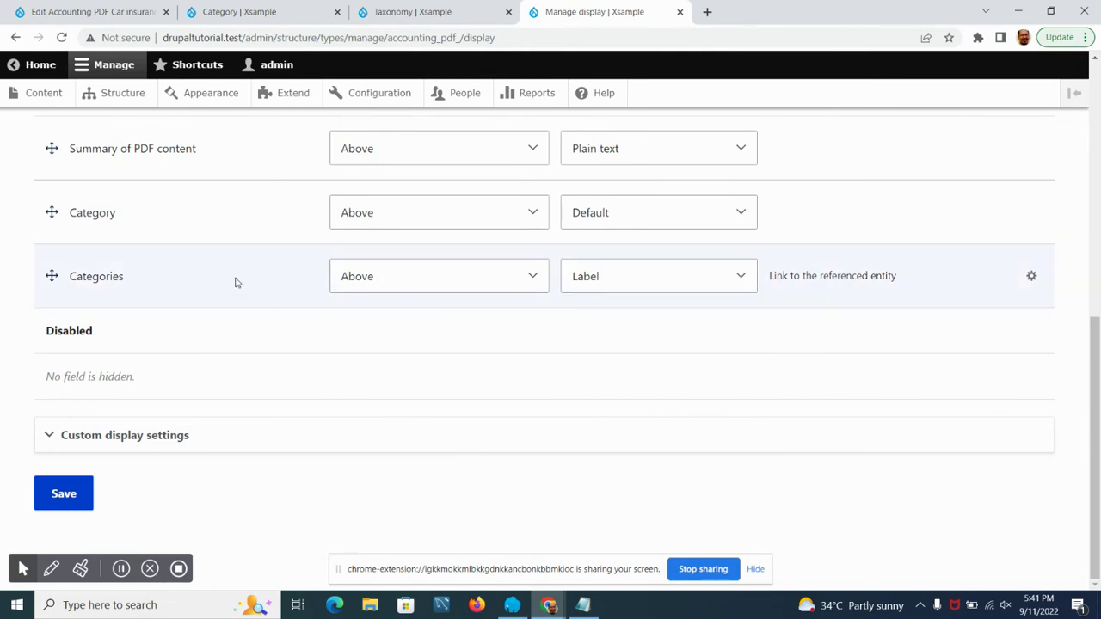
pyautogui.click(1032, 277)
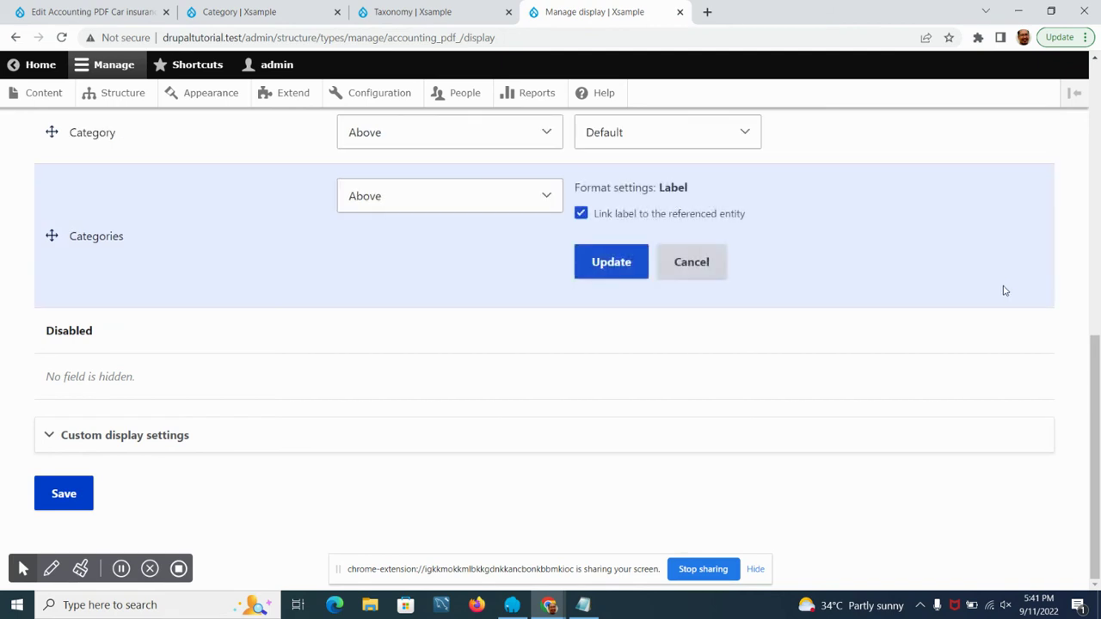
# Set the Categories widget to 'Check boxes/radio buttons' on Accounting PDF's Manage form display and save it
pyautogui.click(14, 37)
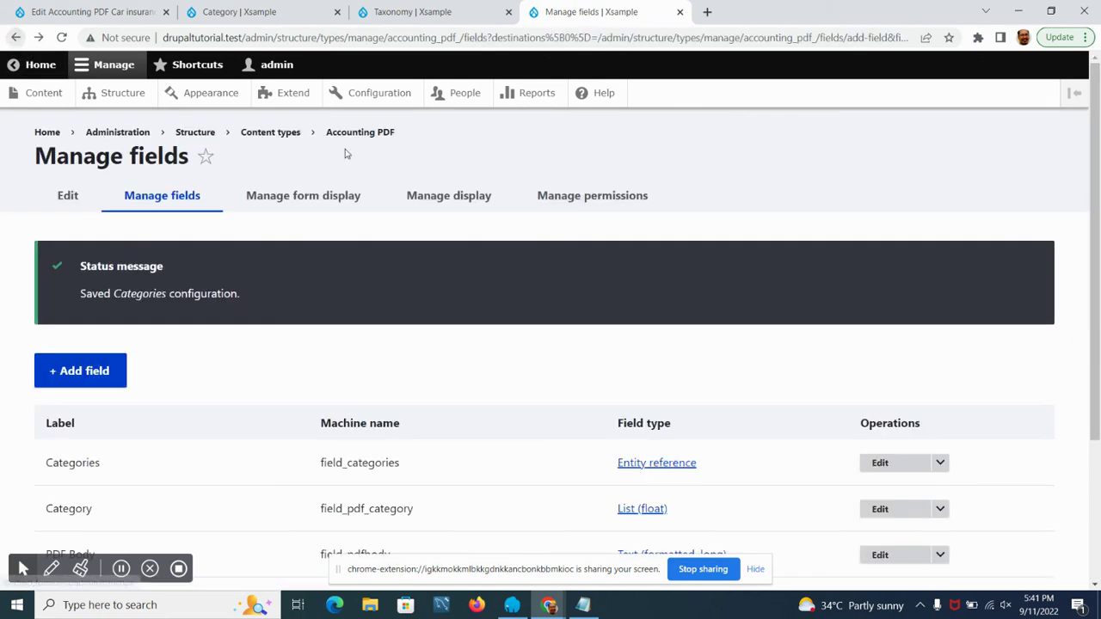
pyautogui.click(306, 196)
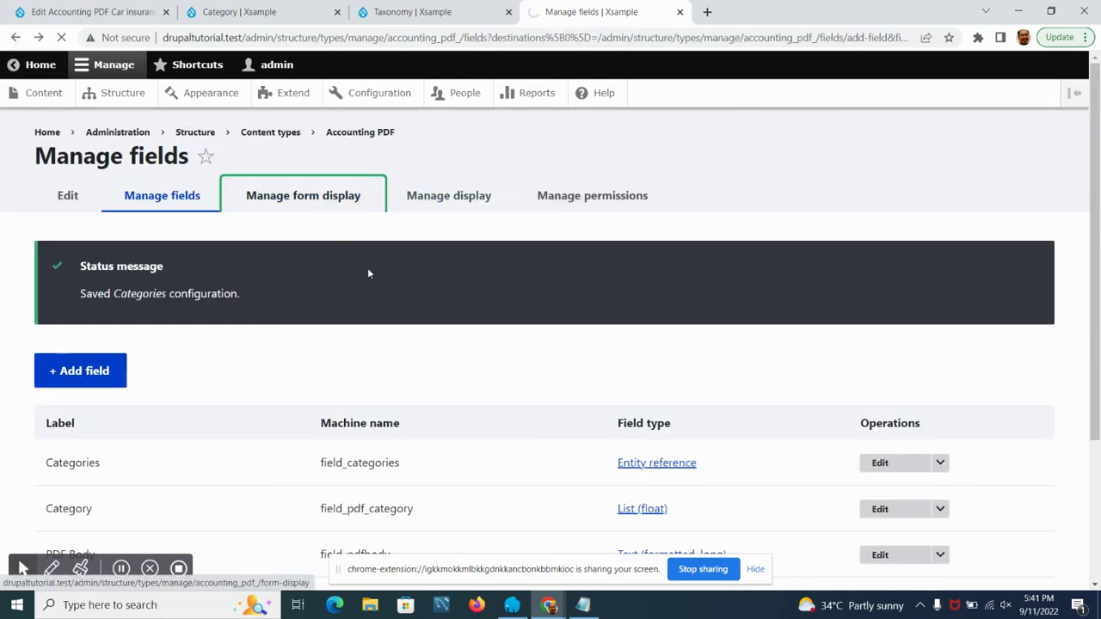
pyautogui.scroll(-4, 386, 258)
pyautogui.scroll(-8, 143, 276)
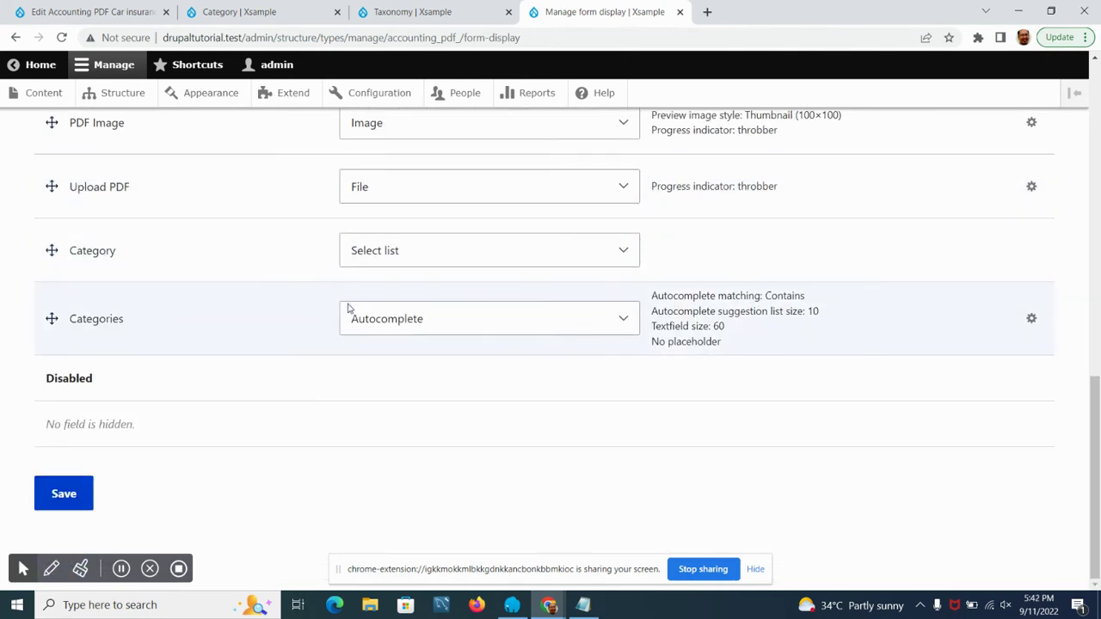
pyautogui.click(509, 326)
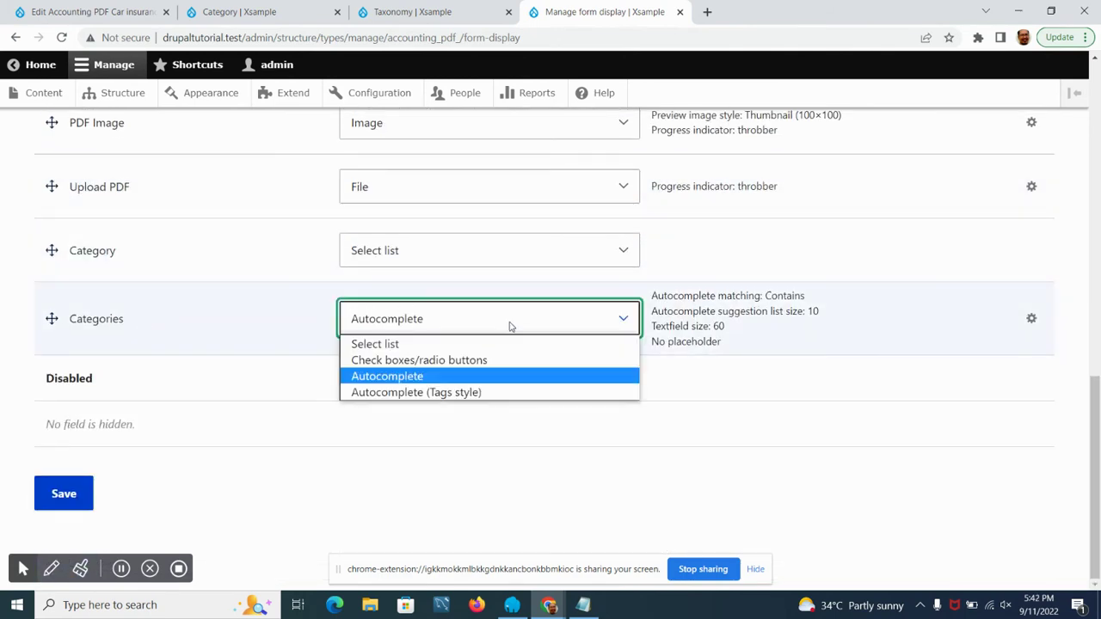
pyautogui.click(386, 361)
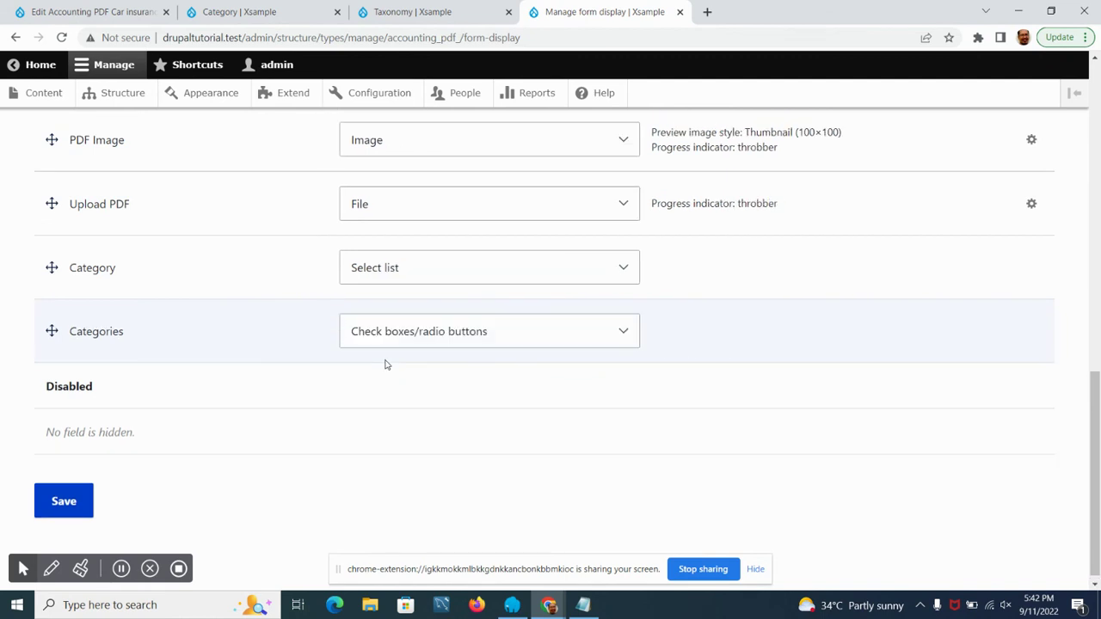
pyautogui.click(86, 505)
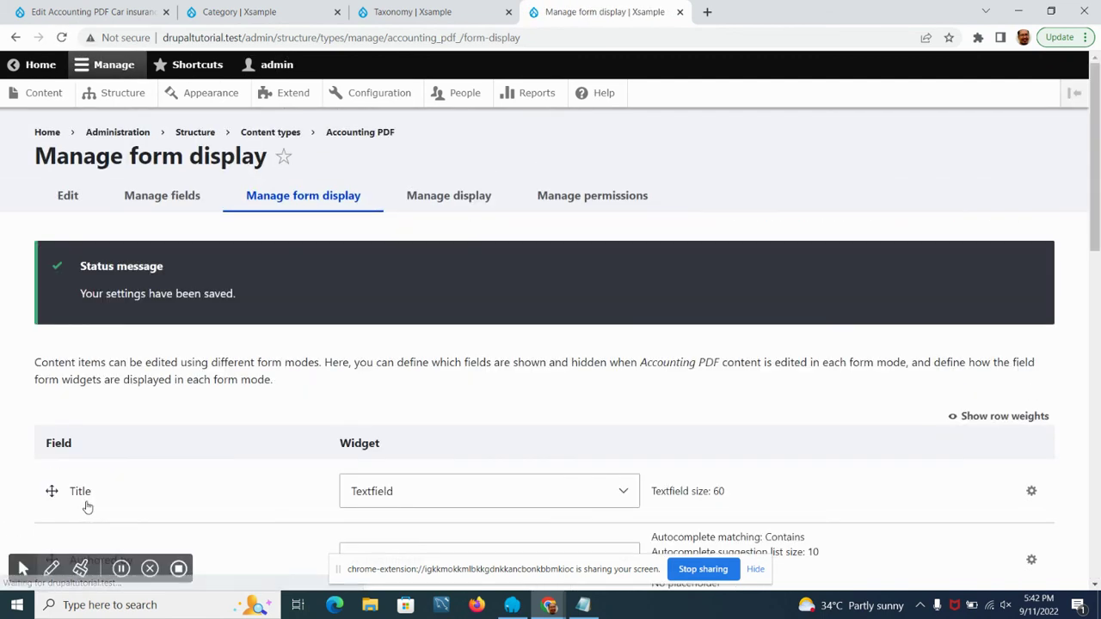
pyautogui.scroll(-4, 297, 321)
pyautogui.scroll(-5, 289, 321)
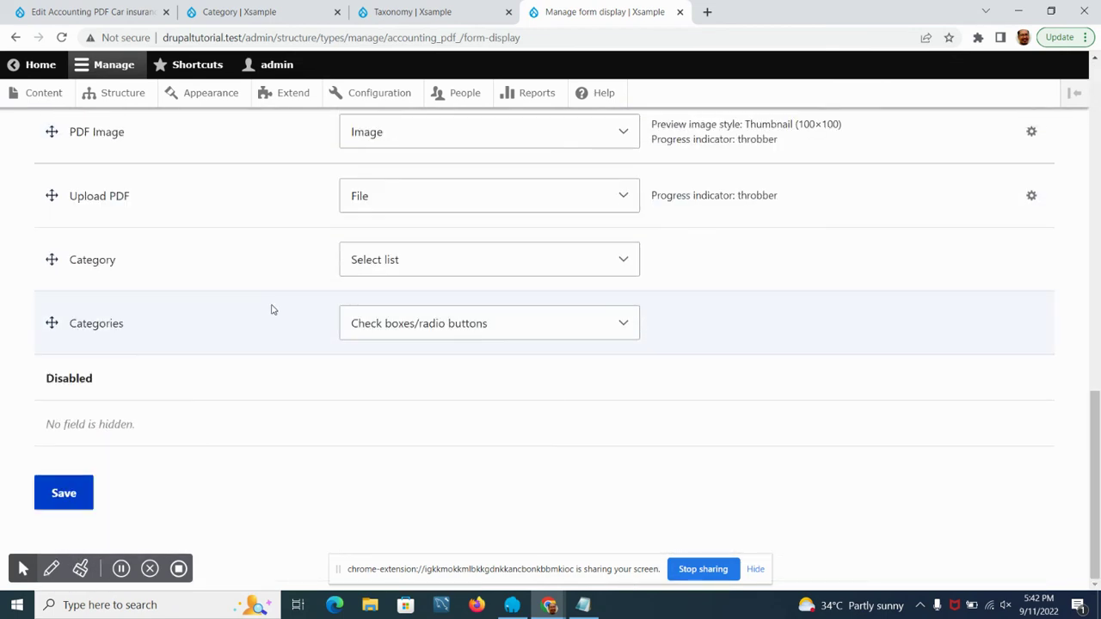
pyautogui.scroll(10, 268, 307)
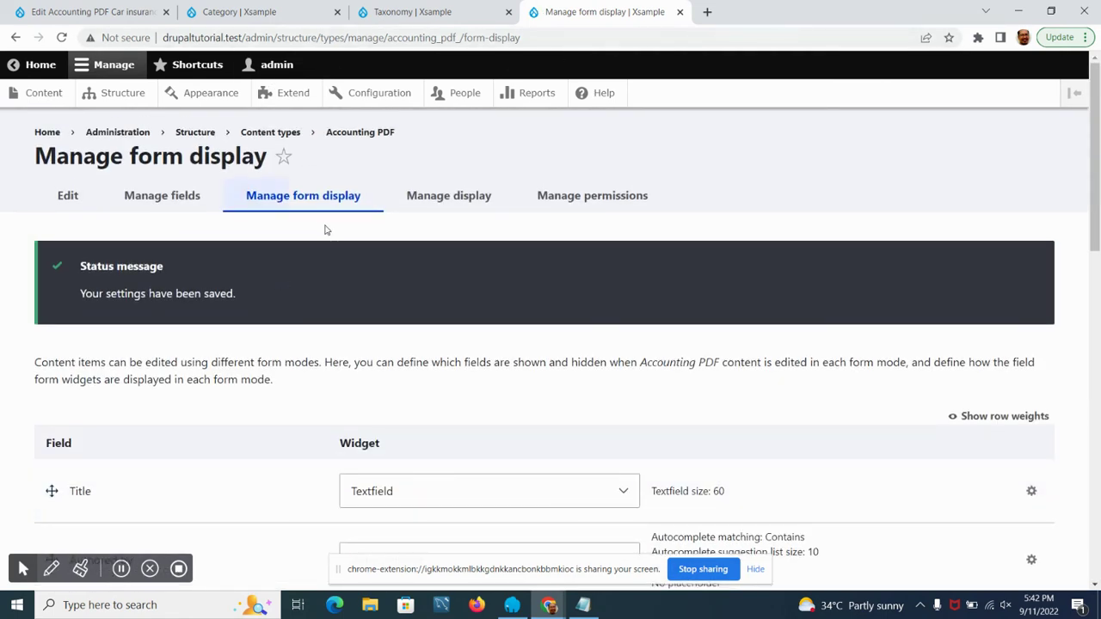
# Switch to the Accounting PDF edit tab and reload it so the new Categories field appears
pyautogui.click(263, 14)
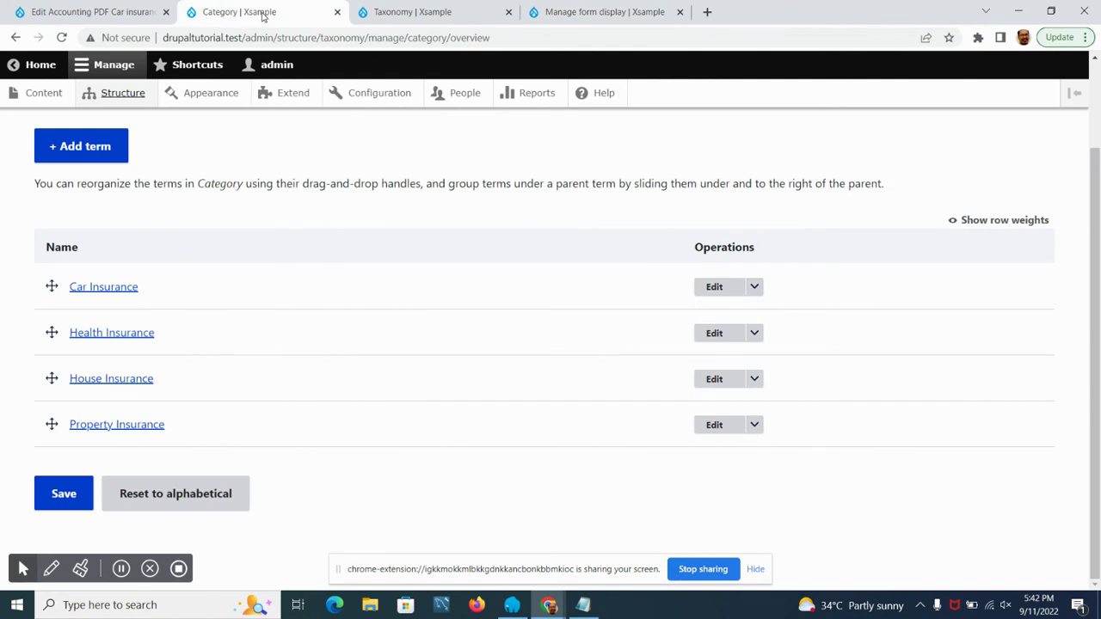
pyautogui.click(437, 14)
pyautogui.click(67, 10)
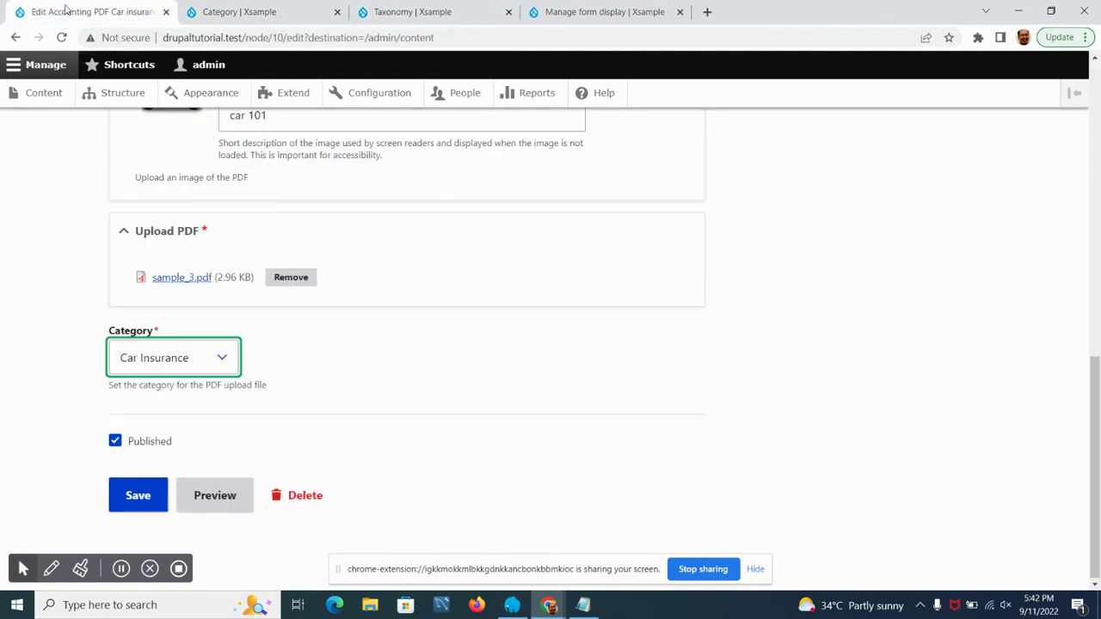
pyautogui.click(63, 39)
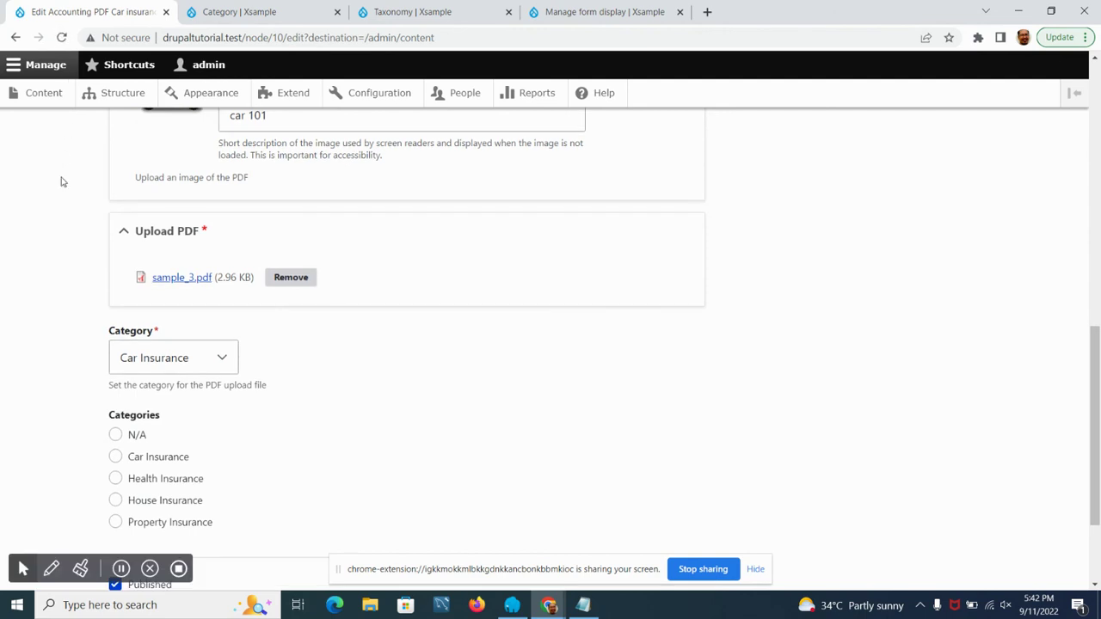
pyautogui.scroll(-2, 66, 227)
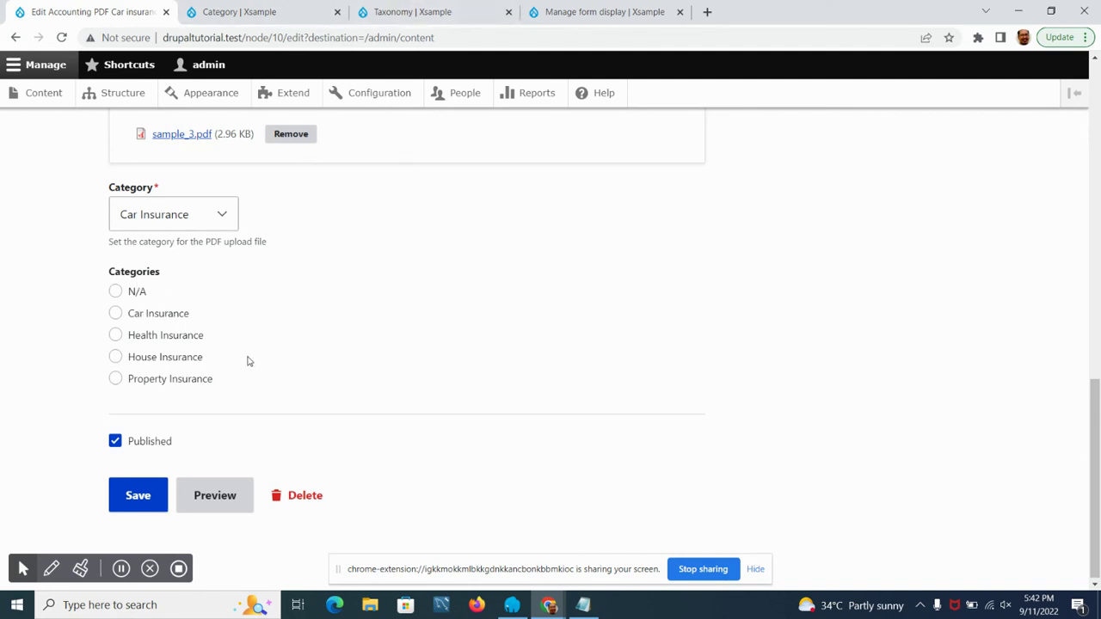
# Choose Car Insurance under Categories and save Car insurance vol 101
pyautogui.click(117, 314)
pyautogui.click(116, 336)
pyautogui.click(116, 358)
pyautogui.click(116, 378)
pyautogui.click(115, 313)
pyautogui.scroll(5, 240, 286)
pyautogui.scroll(-8, 234, 285)
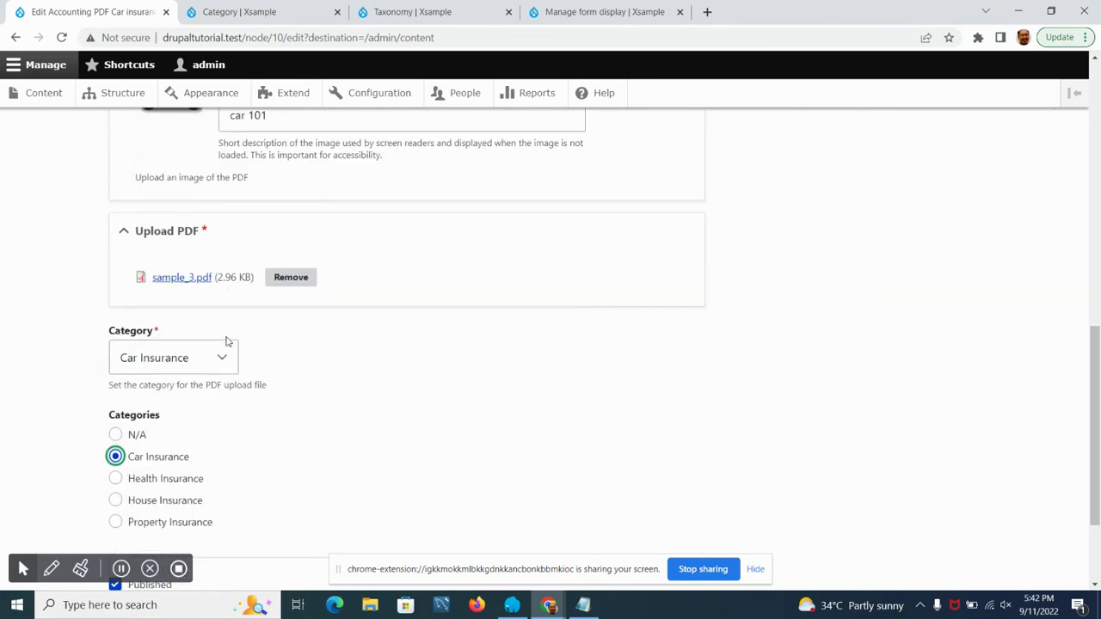
pyautogui.click(144, 499)
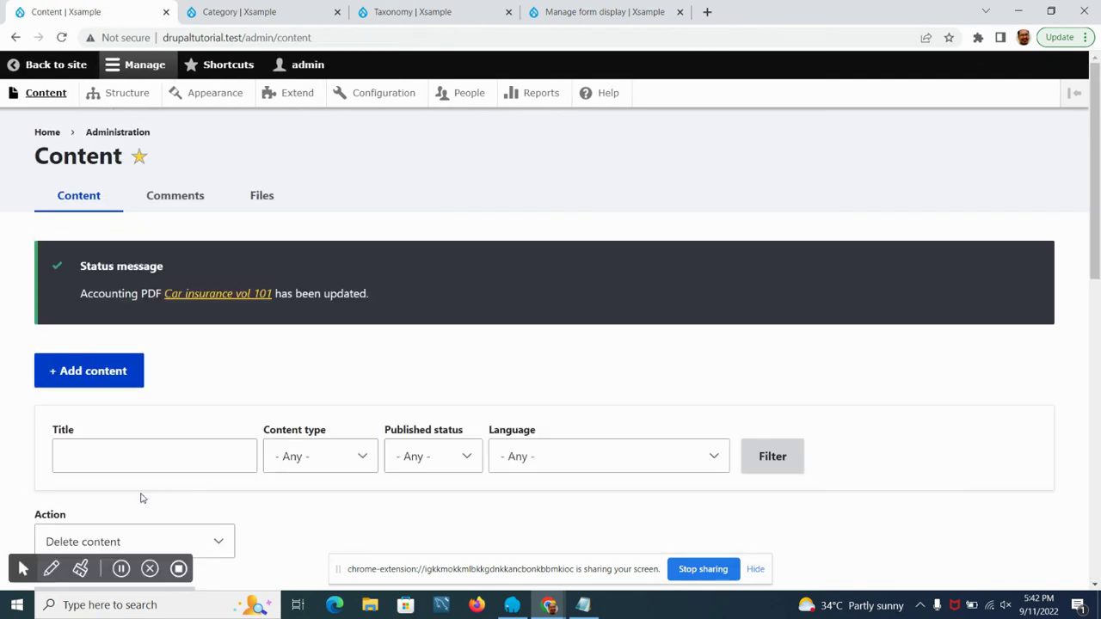
# Open Car insurance vol 101 from the content list in a new tab and switch to it
pyautogui.scroll(-4, 218, 300)
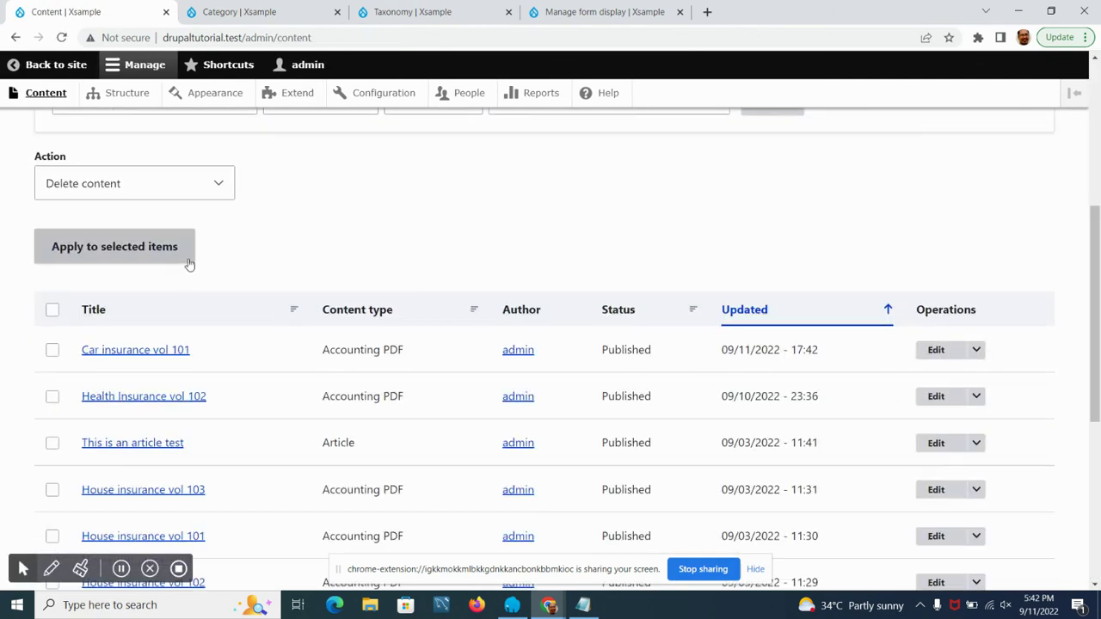
pyautogui.click(128, 360)
pyautogui.rightClick(128, 359)
pyautogui.click(172, 366)
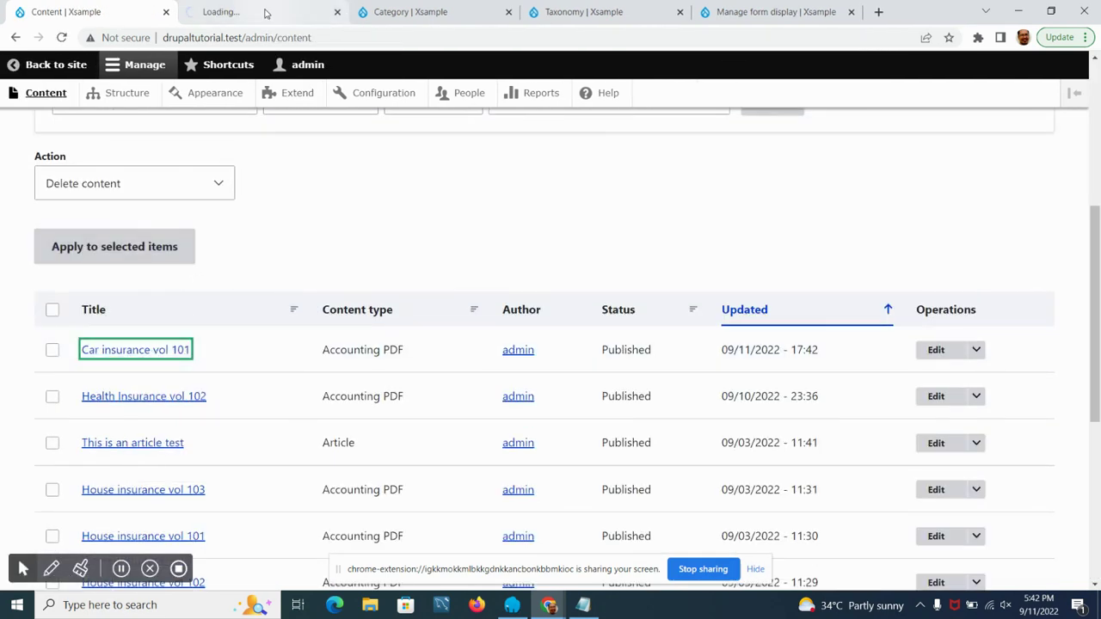
pyautogui.click(262, 12)
# Scroll to the Categories field and follow the Car Insurance term link
pyautogui.scroll(-4, 233, 249)
pyautogui.scroll(-8, 233, 248)
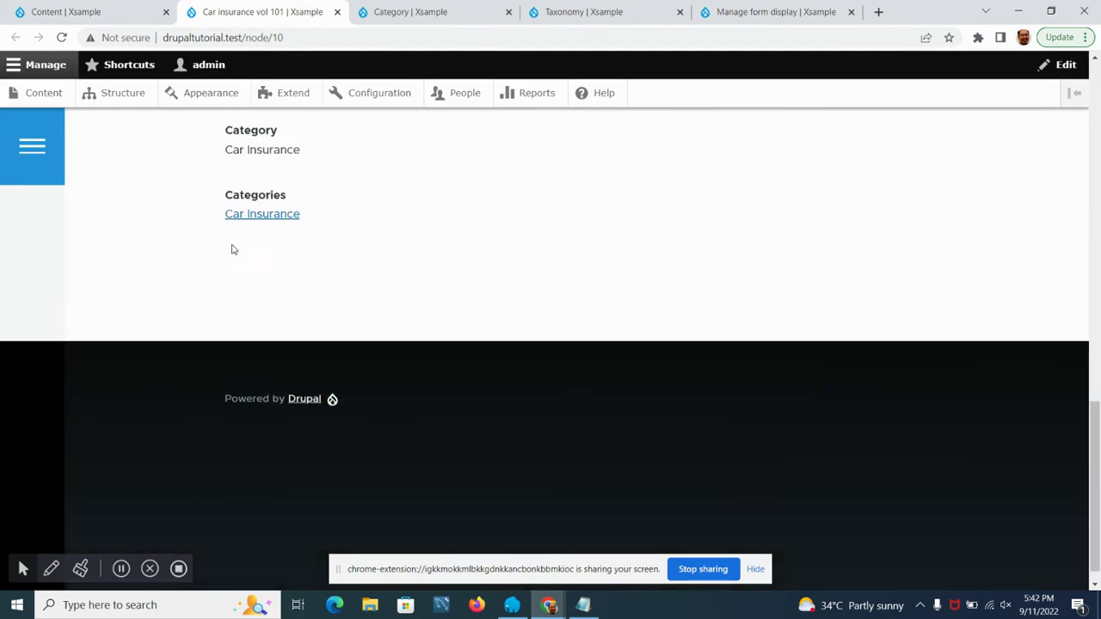
pyautogui.scroll(2, 301, 196)
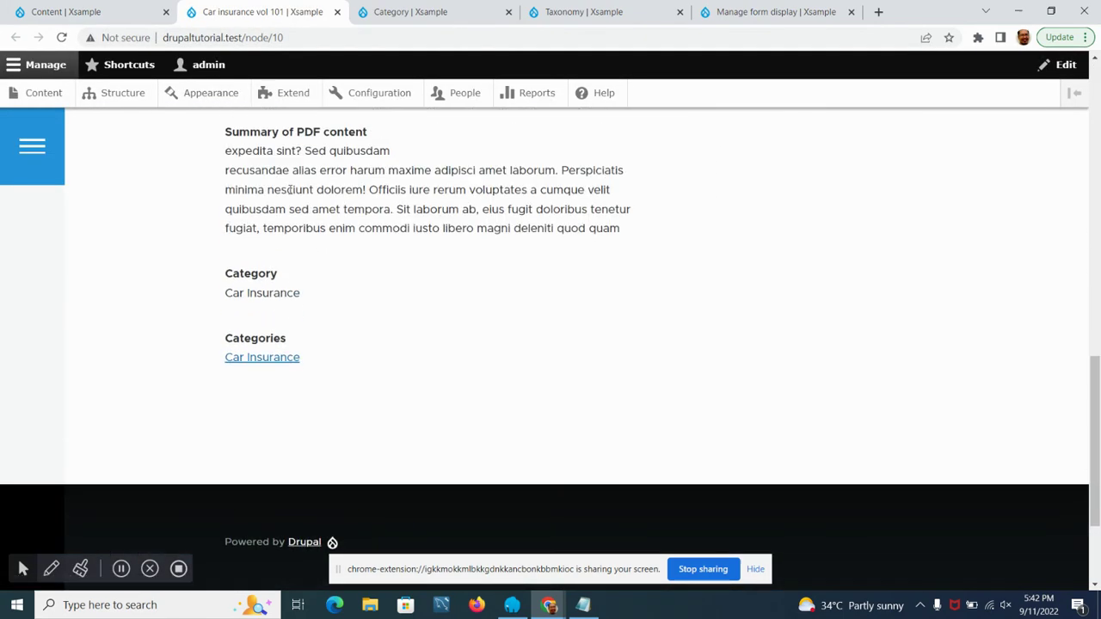
pyautogui.click(289, 361)
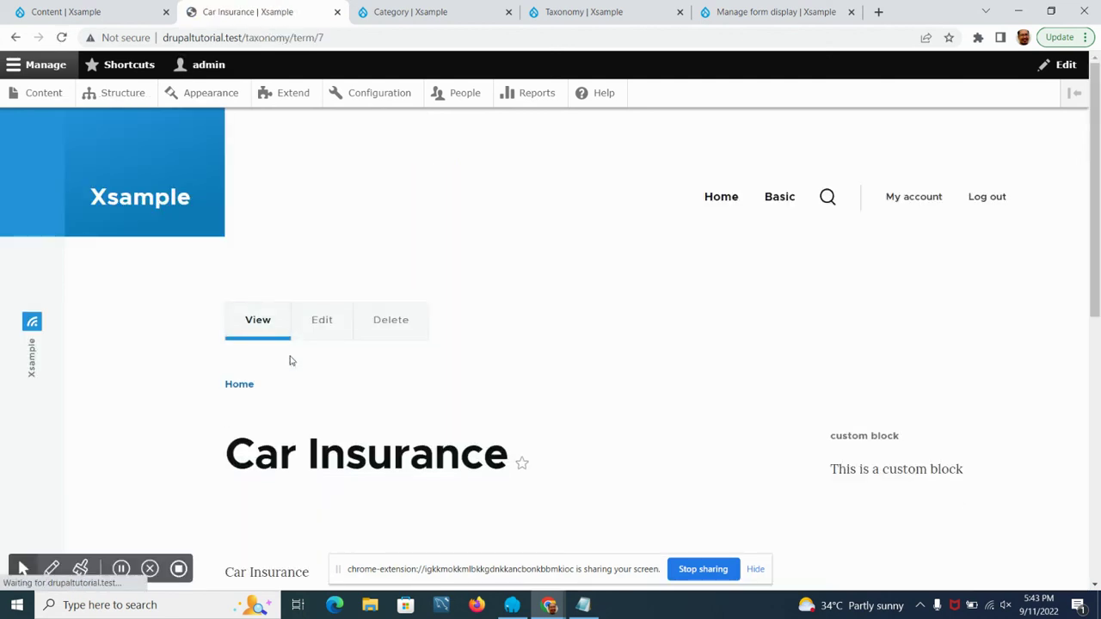
# Scroll the Car Insurance term page to check that Car insurance vol 101 is listed
pyautogui.scroll(-4, 305, 284)
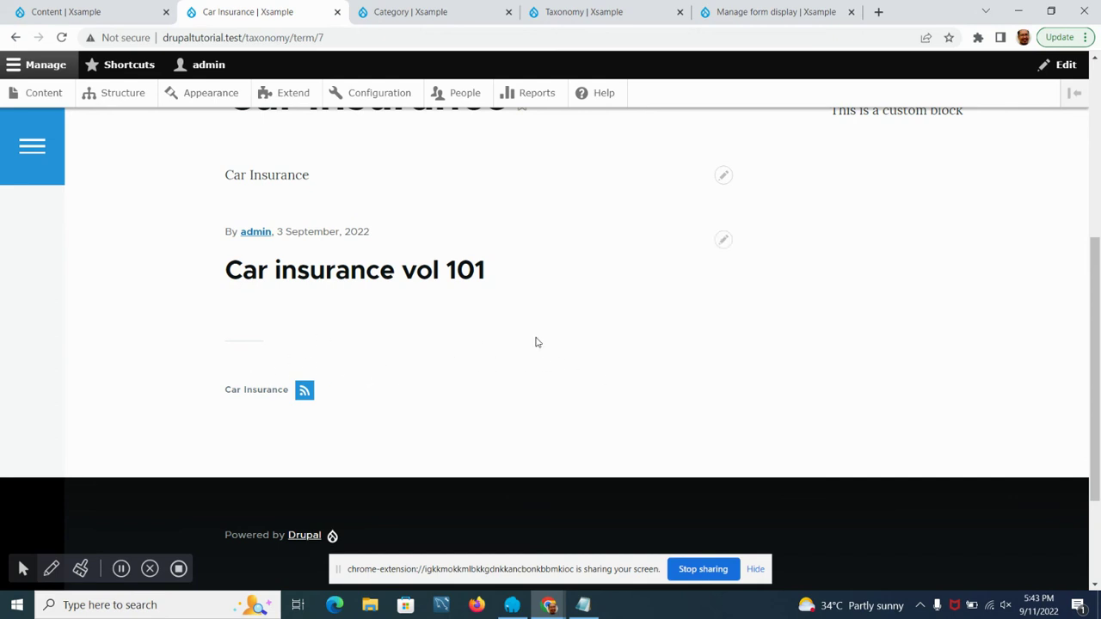
pyautogui.scroll(4, 499, 337)
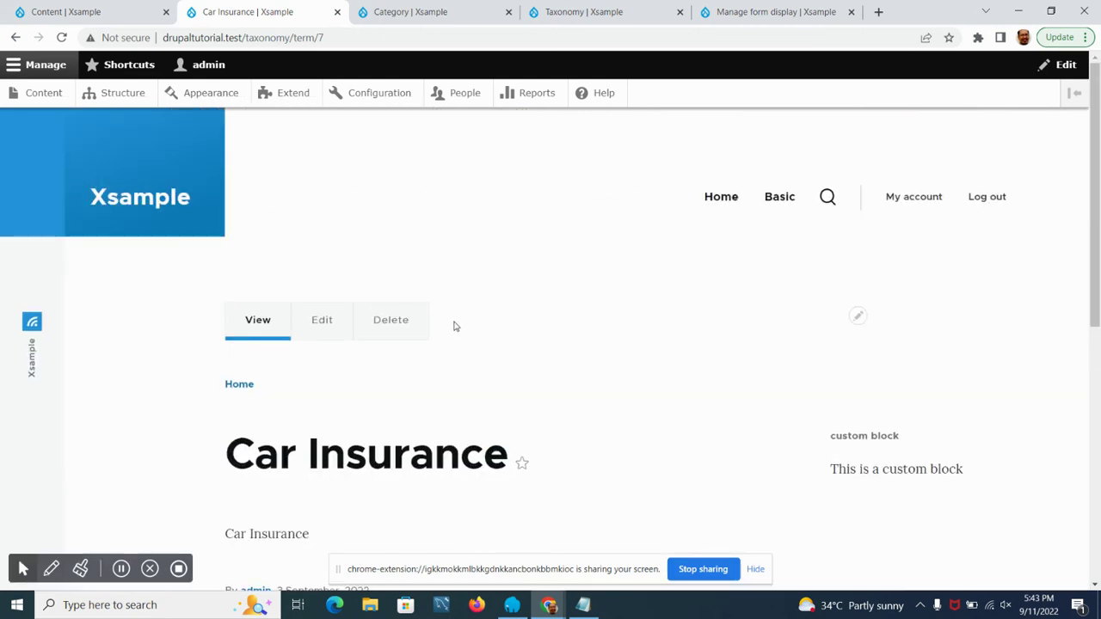
pyautogui.scroll(-3, 446, 323)
pyautogui.scroll(3, 445, 321)
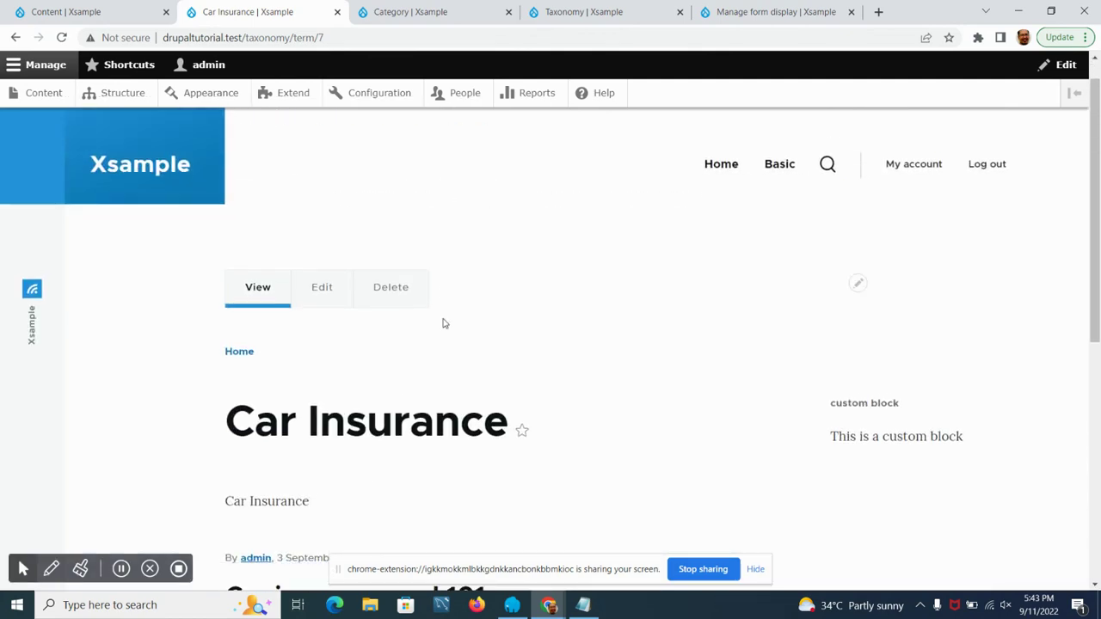
pyautogui.scroll(-5, 445, 323)
pyautogui.scroll(5, 440, 318)
pyautogui.scroll(-5, 438, 315)
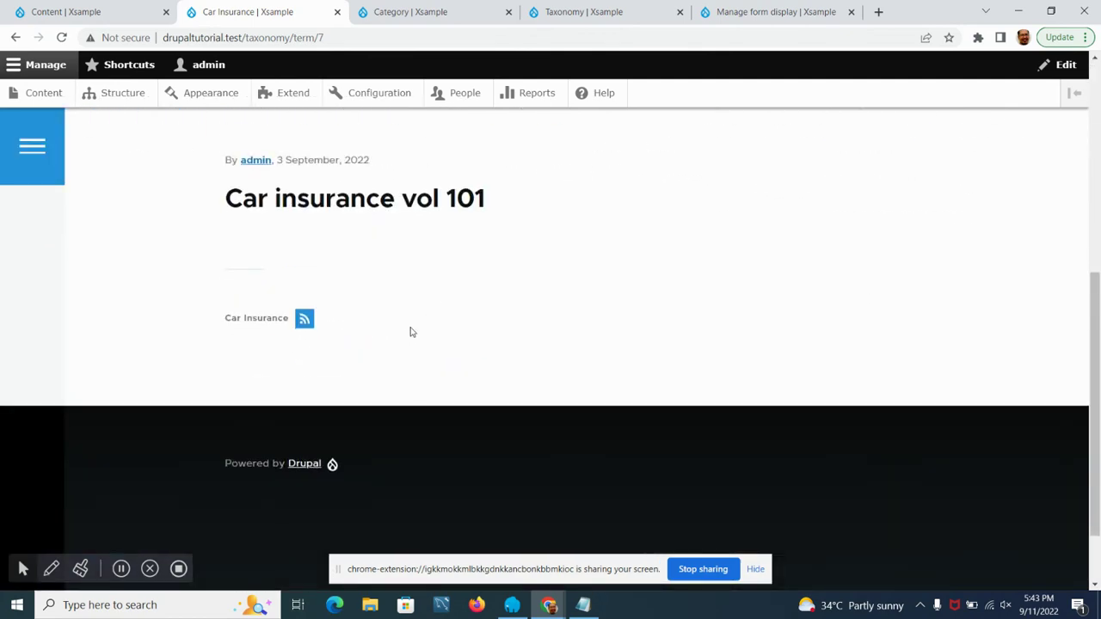
pyautogui.scroll(5, 410, 327)
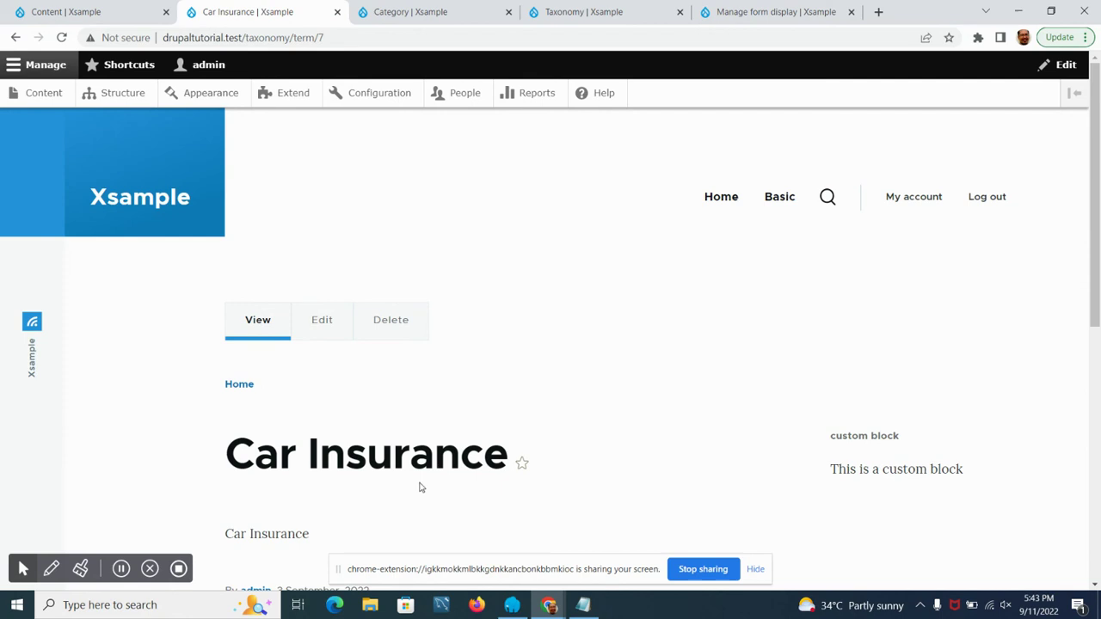
pyautogui.scroll(-3, 420, 488)
pyautogui.scroll(3, 506, 397)
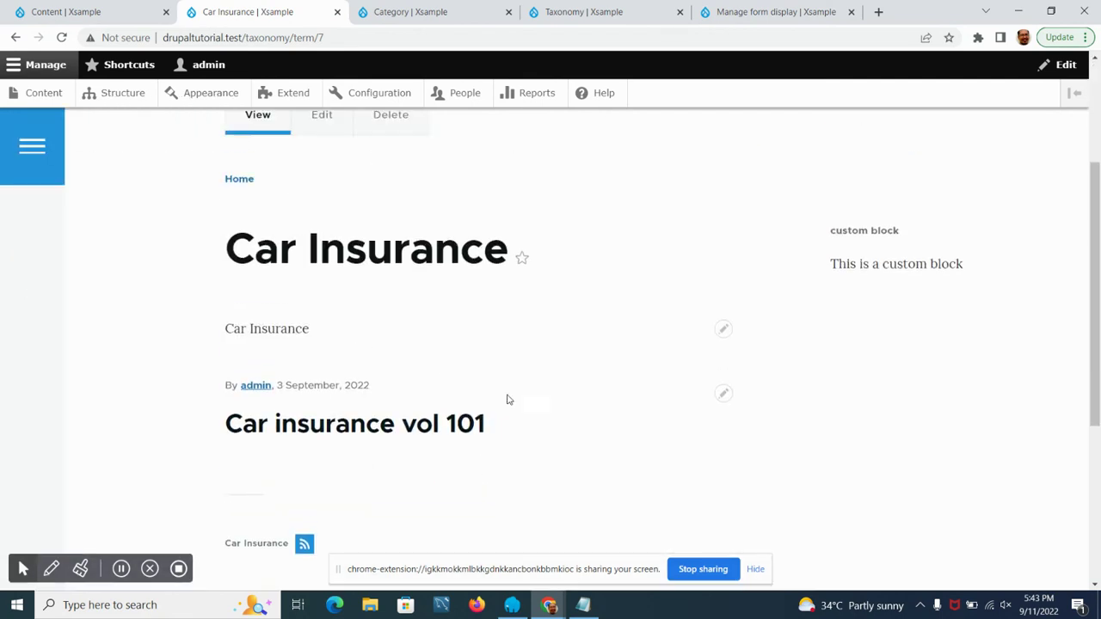